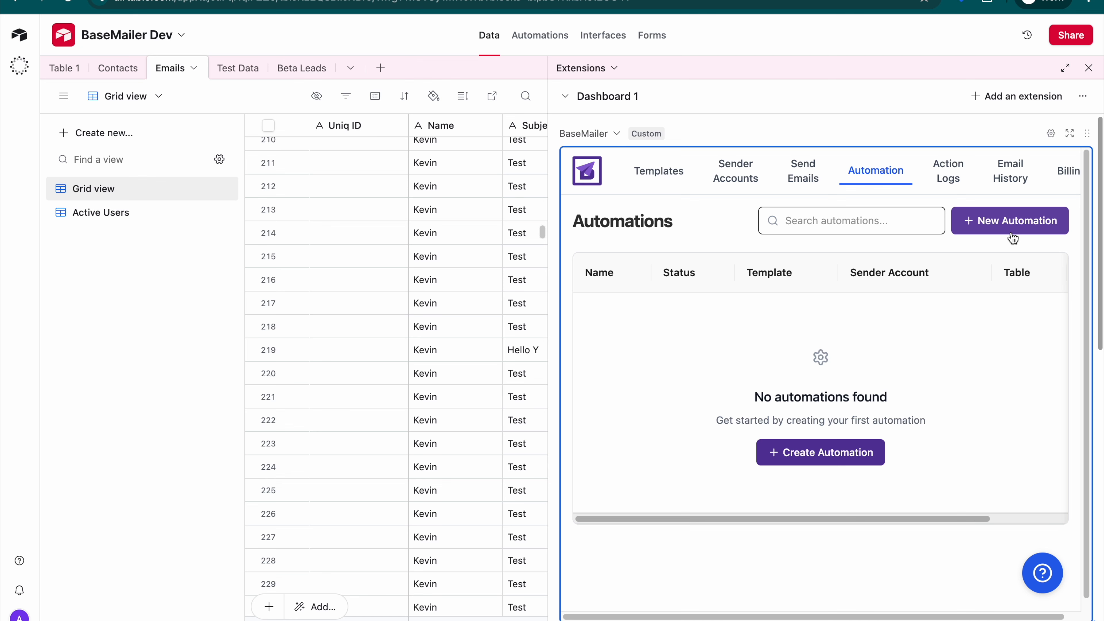
- Start a new BaseMailer automation named "Welcome Email" that uses the Emails table
click(1013, 222)
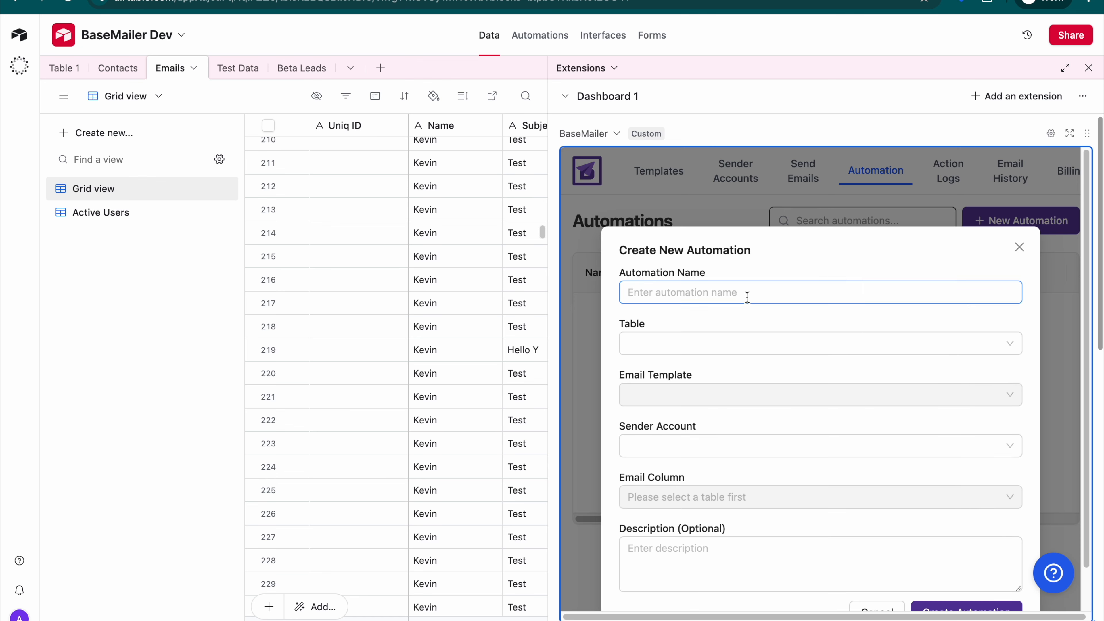
click(745, 293)
text(Welcome)
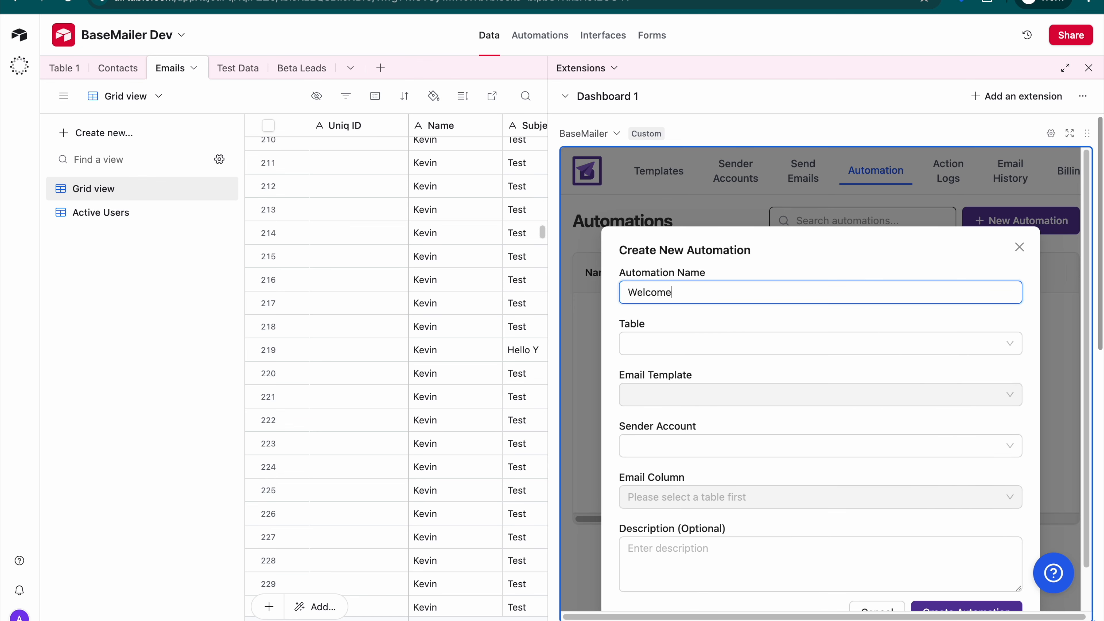
text( Email)
key(Tab)
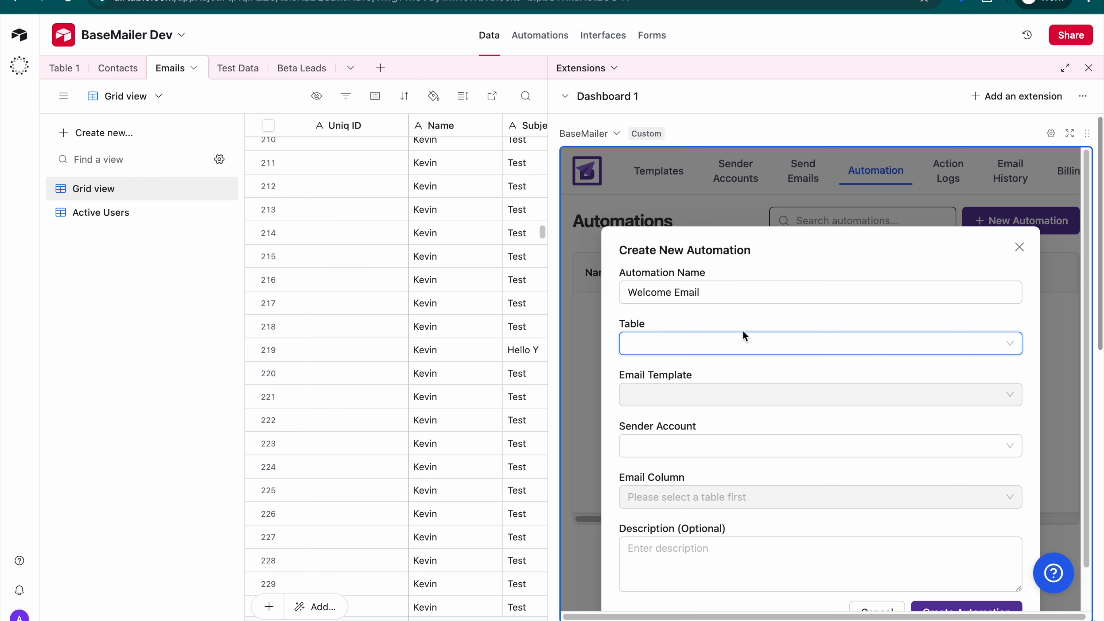
click(739, 343)
click(669, 428)
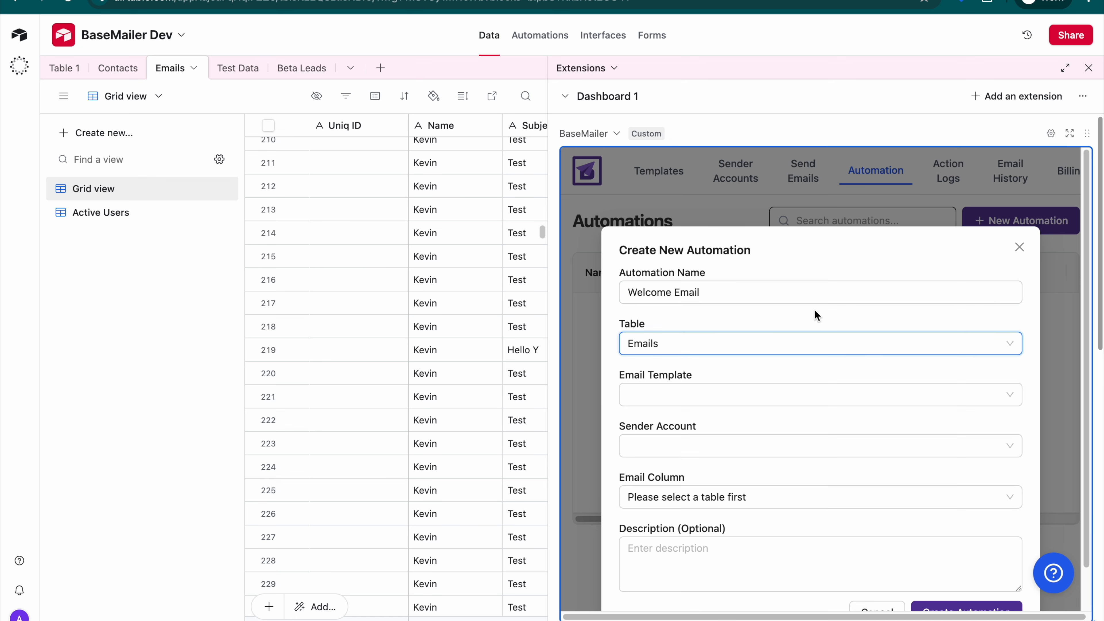
click(814, 339)
click(739, 321)
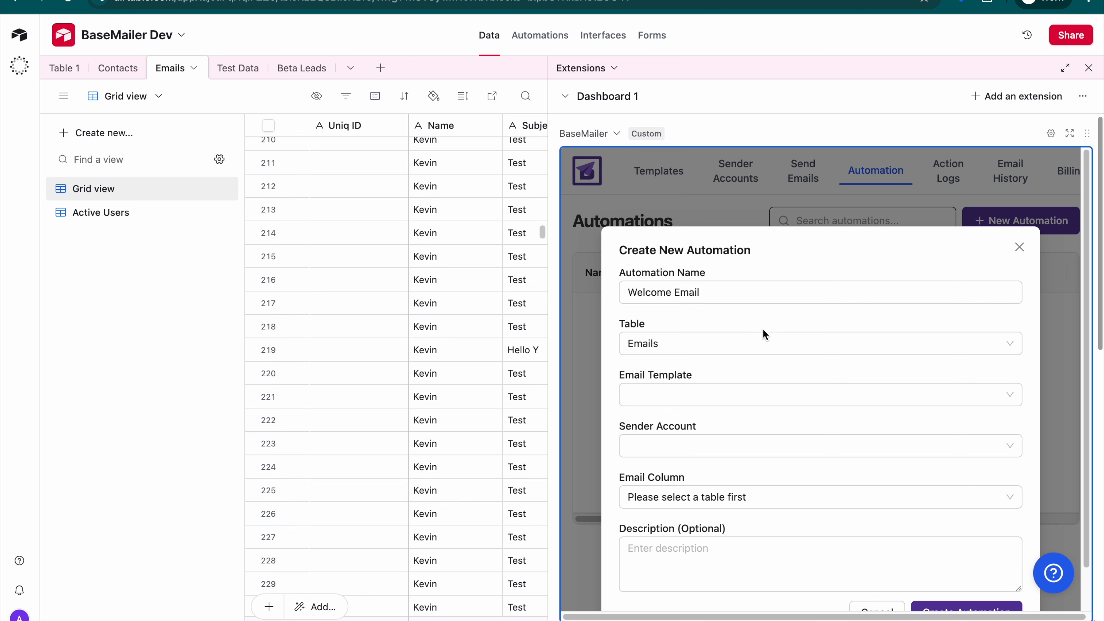
- Choose the "Welcome To BaseMailer" email template for the automation and preview it
click(746, 397)
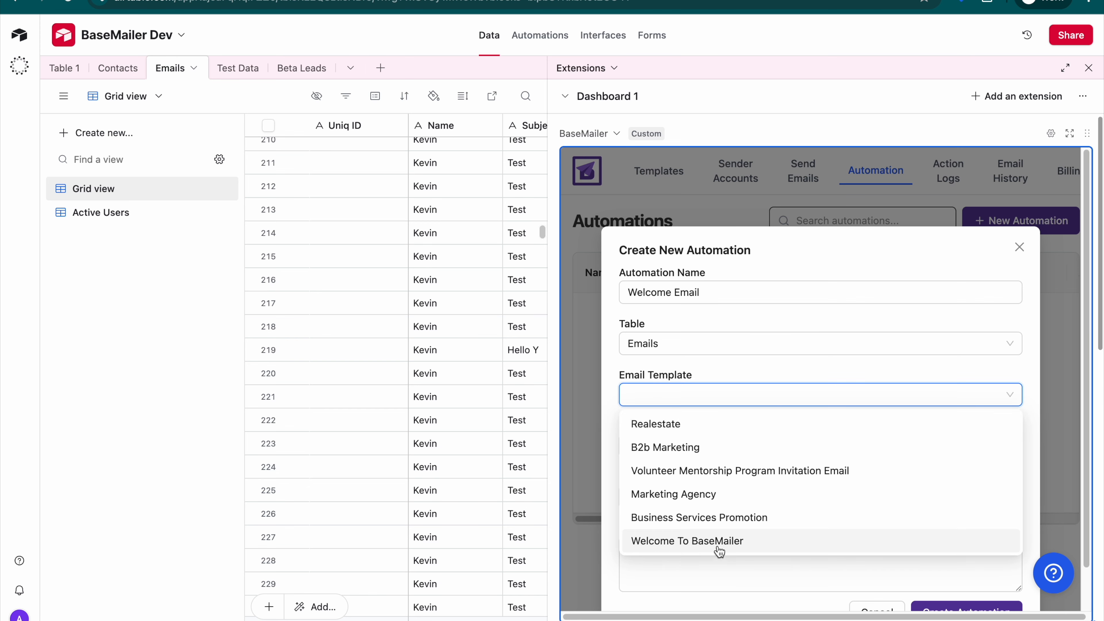
click(706, 541)
scroll(739, 400, down, 3)
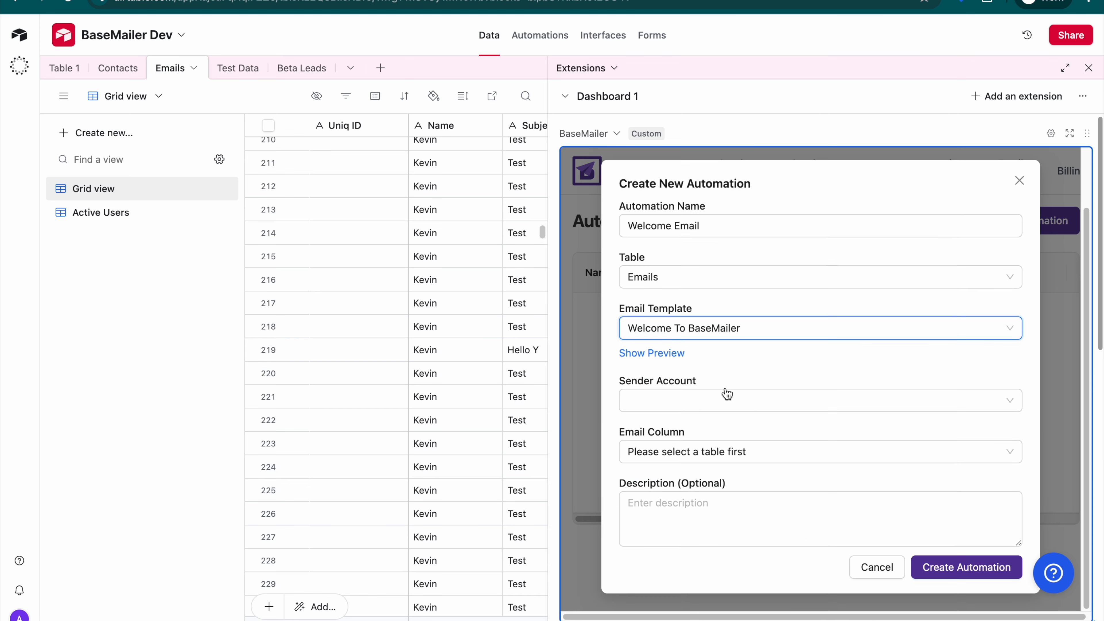
click(654, 353)
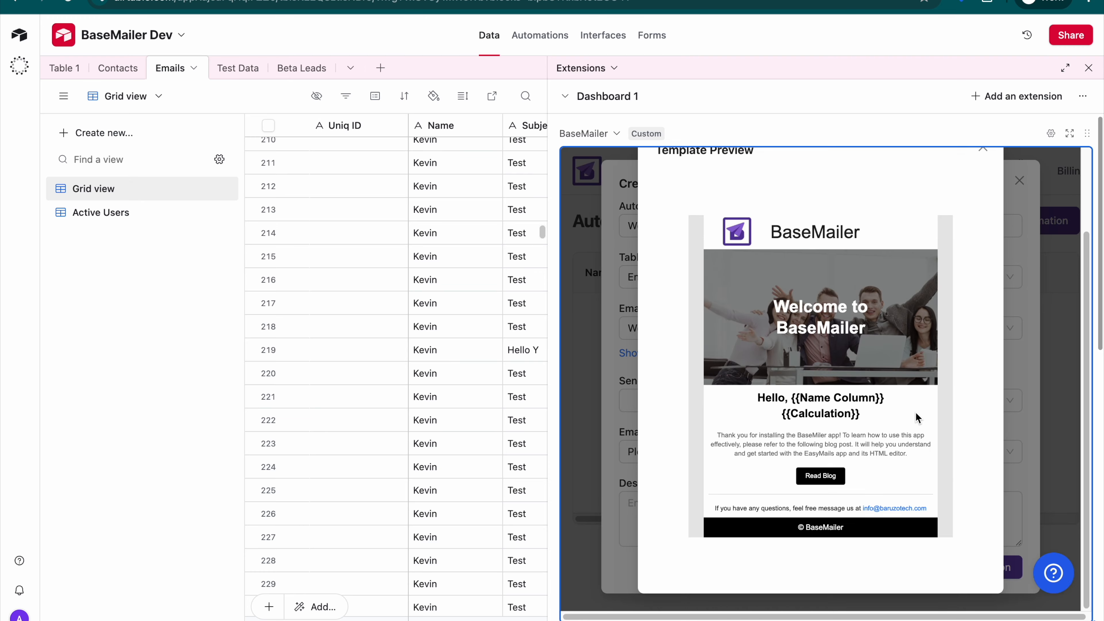
click(983, 247)
- Set the sender account to "BaruzoTech private limited (google)" and the email column to Email
click(685, 400)
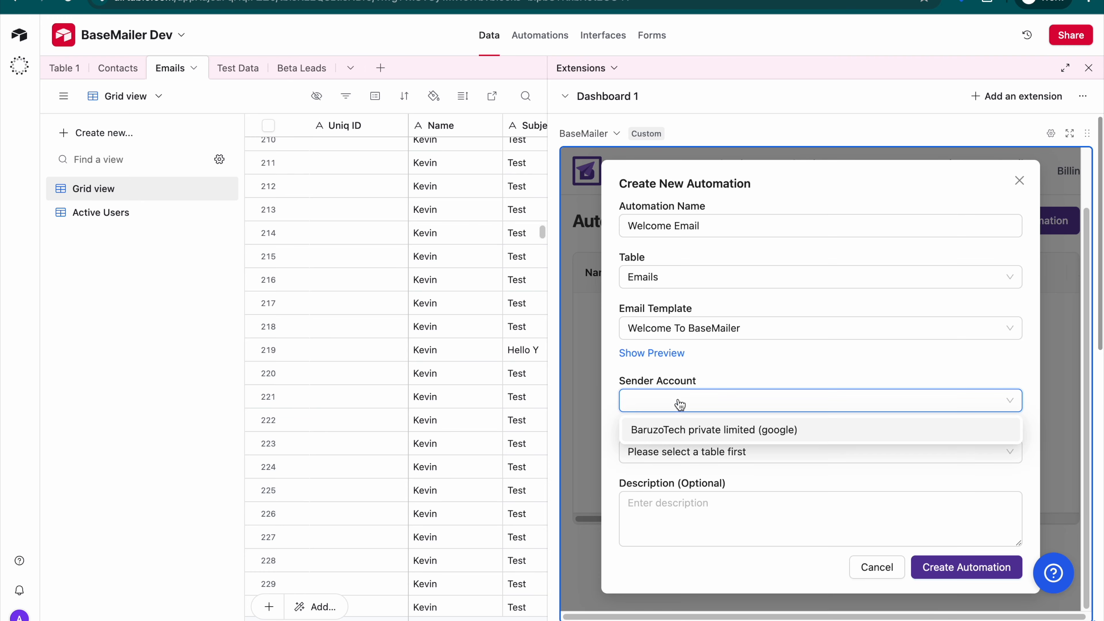
click(739, 433)
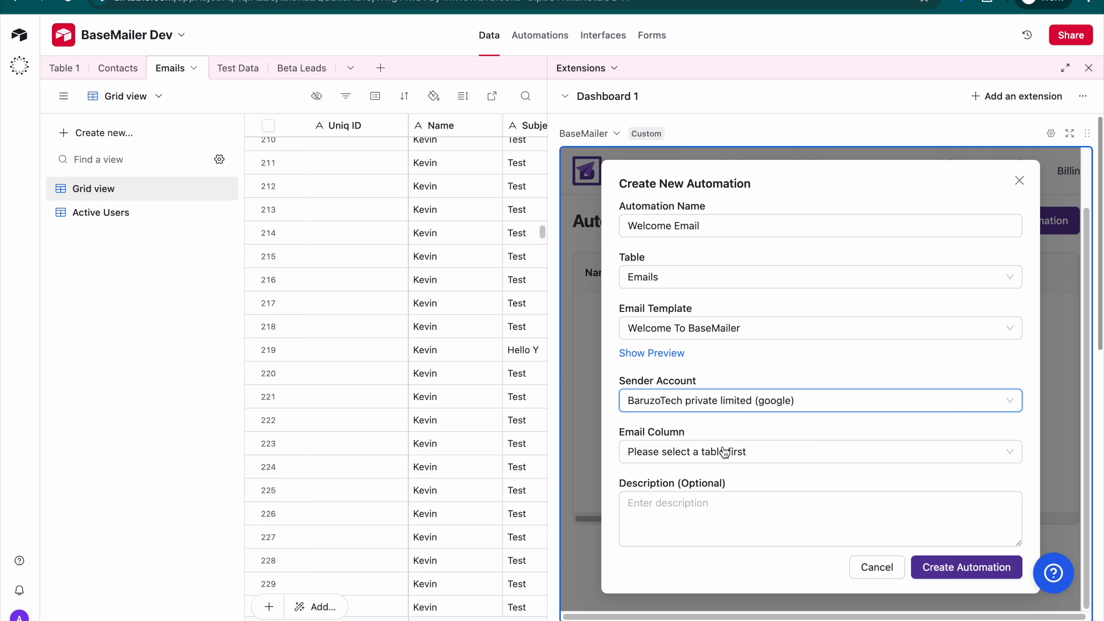
scroll(715, 455, down, 2)
click(709, 370)
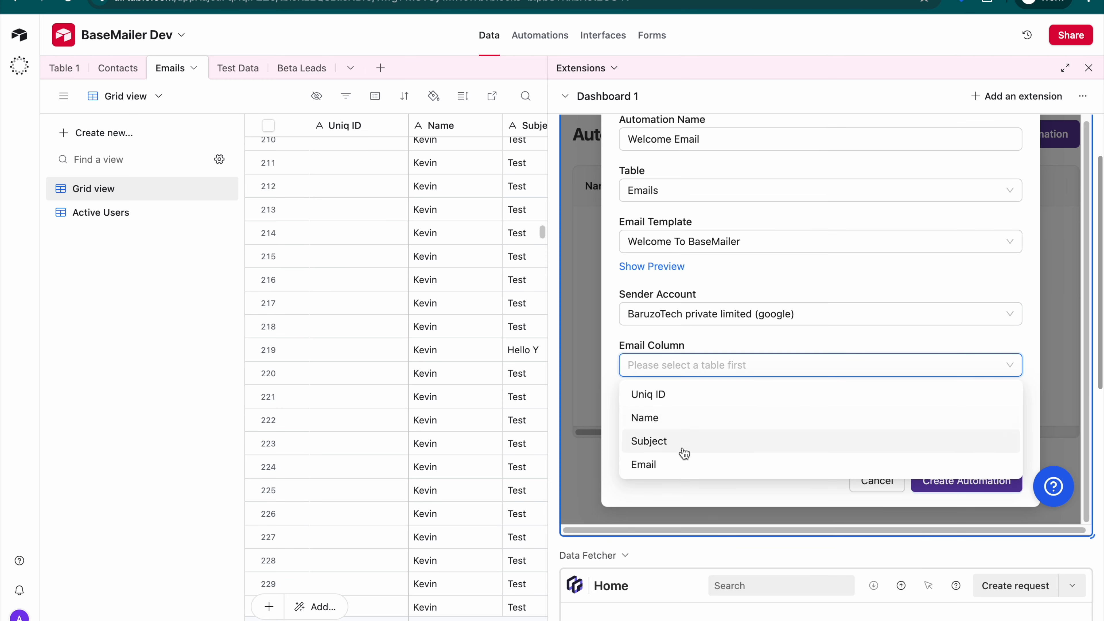
click(676, 465)
scroll(436, 248, right, 10)
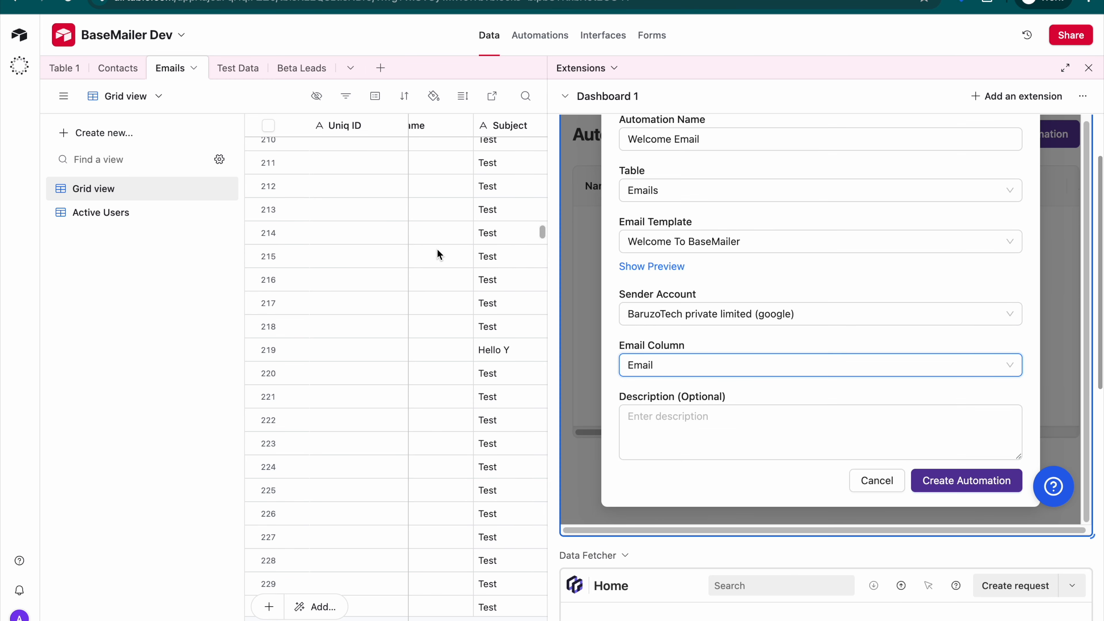
scroll(465, 259, left, 10)
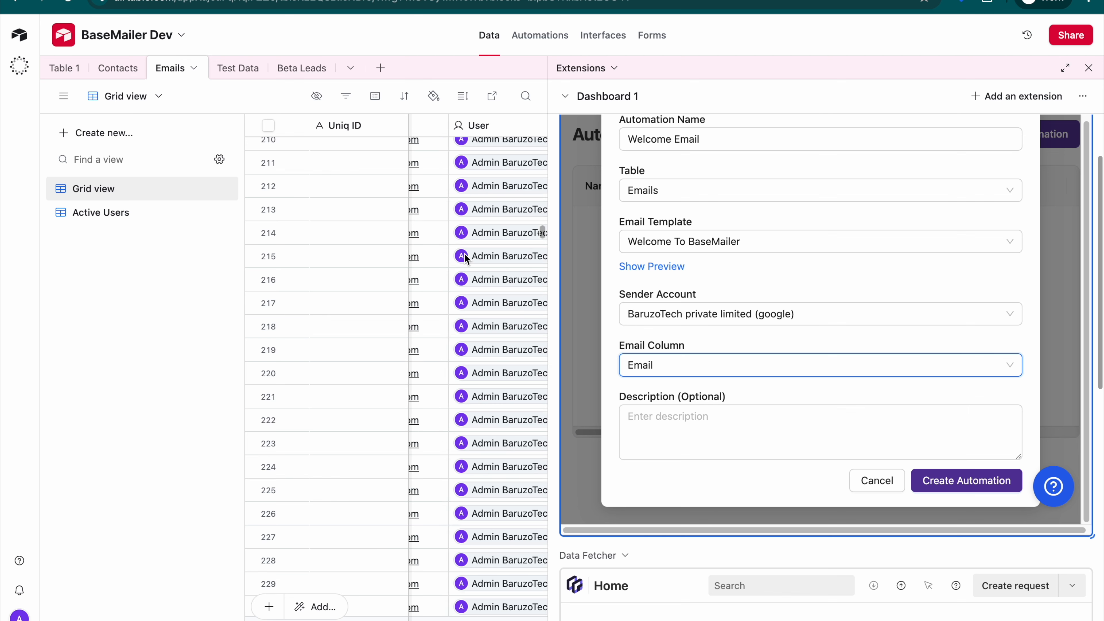
click(711, 370)
click(810, 350)
- Create the Welcome Email automation with the optional description left empty
click(753, 429)
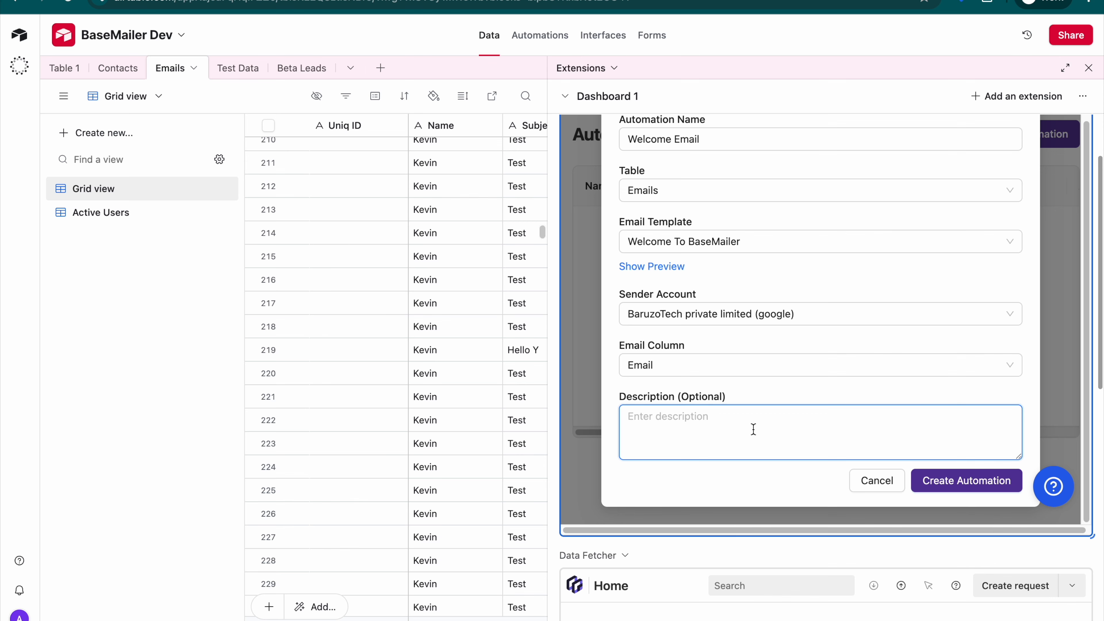
scroll(753, 429, up, 3)
scroll(751, 430, down, 3)
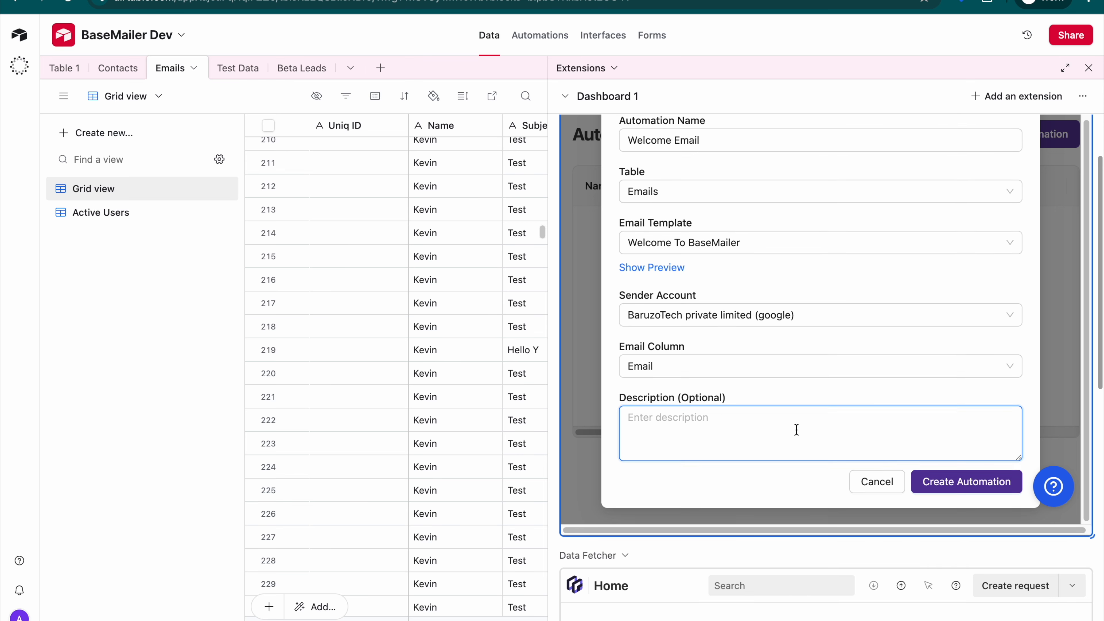
scroll(797, 430, up, 3)
scroll(796, 430, down, 3)
click(972, 483)
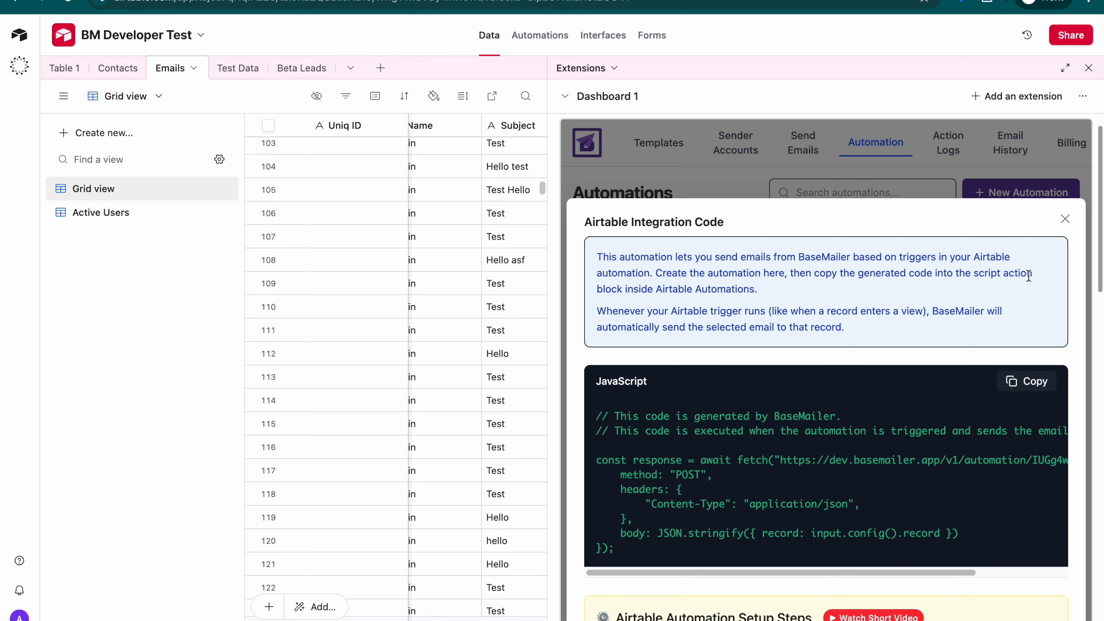
- Review the Airtable automation setup steps and copy the generated JavaScript integration code
scroll(1019, 264, down, 1)
scroll(1029, 275, down, 6)
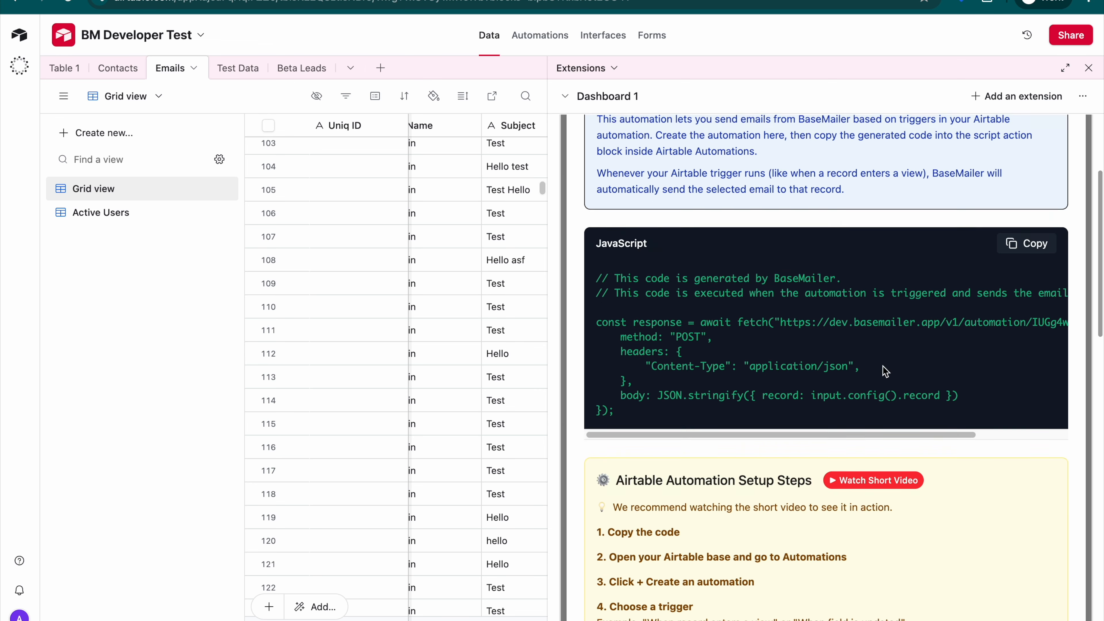
scroll(864, 359, down, 2)
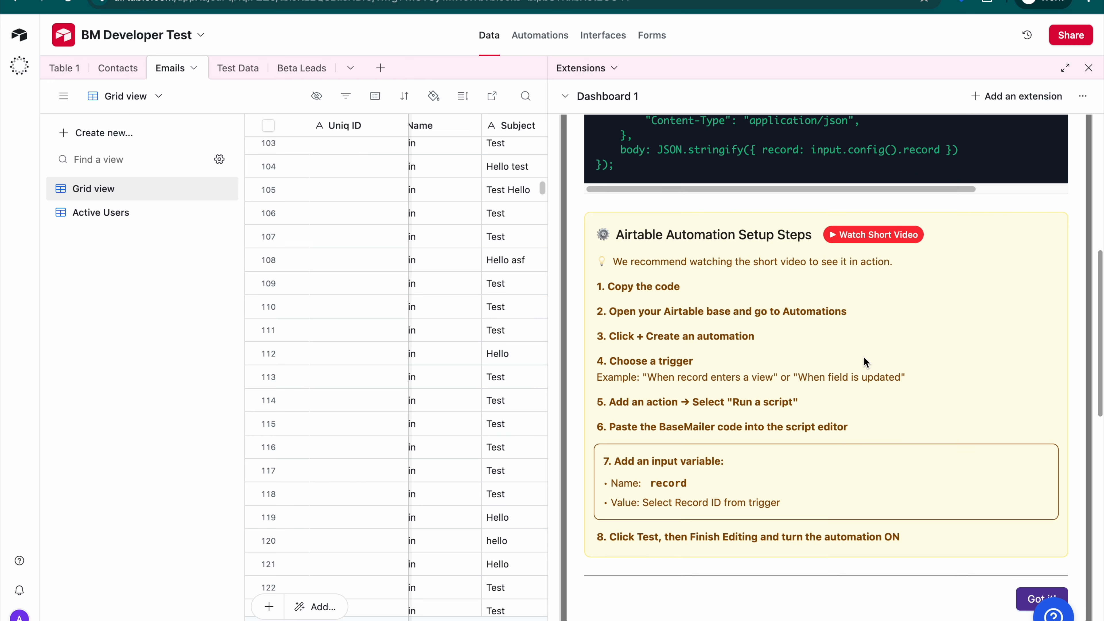
scroll(864, 362, up, 9)
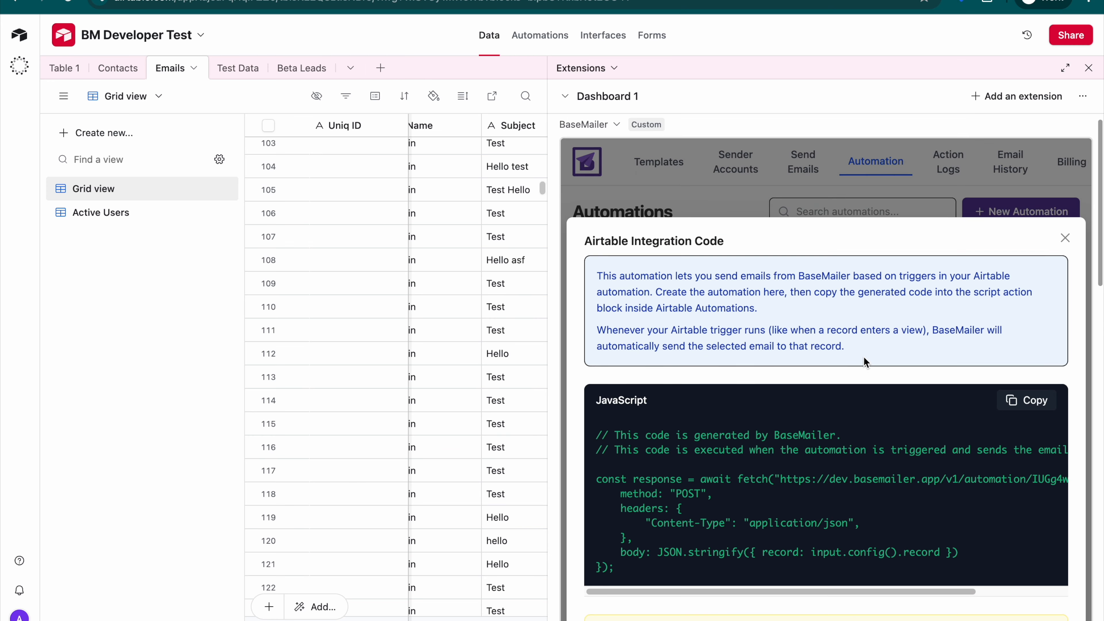
scroll(865, 362, down, 1)
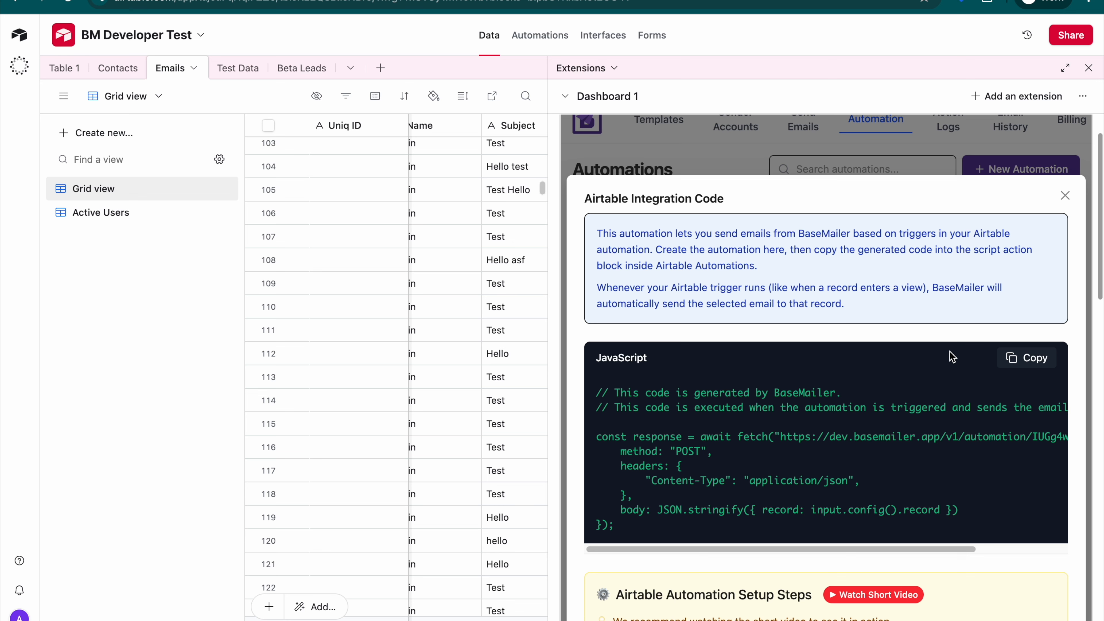
click(1034, 367)
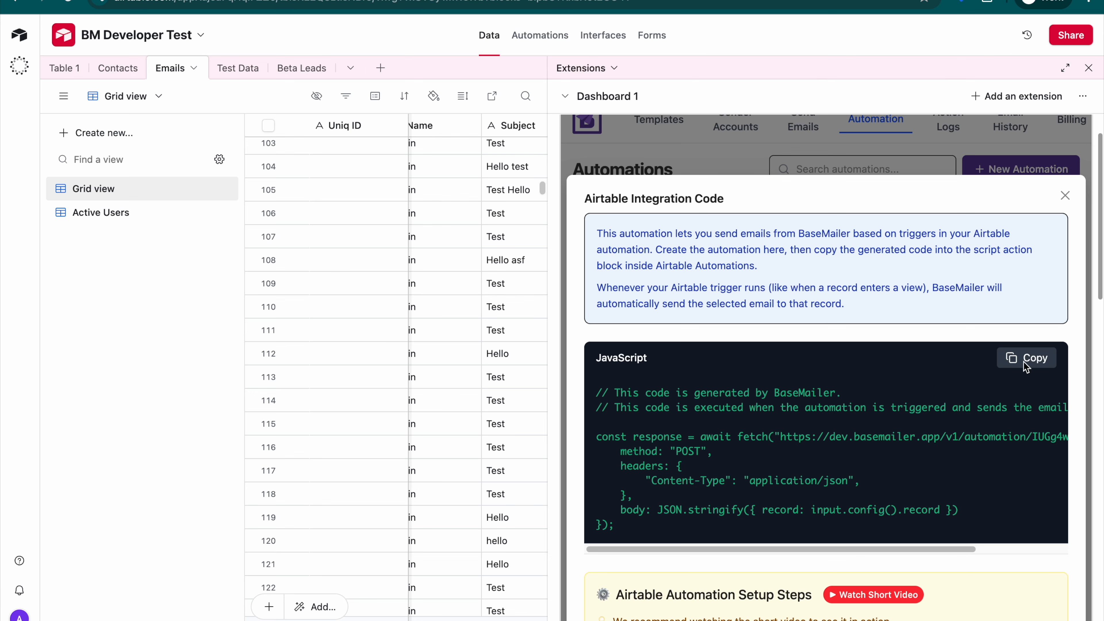
- Create a new Airtable automation with the "When record enters view" trigger
click(535, 35)
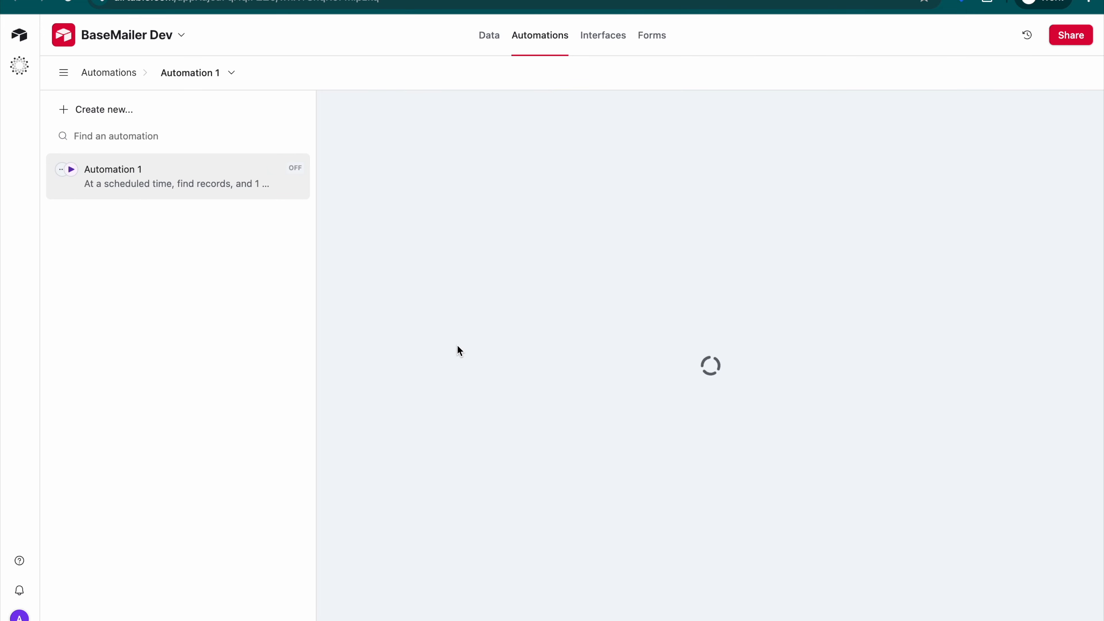
click(96, 110)
click(371, 119)
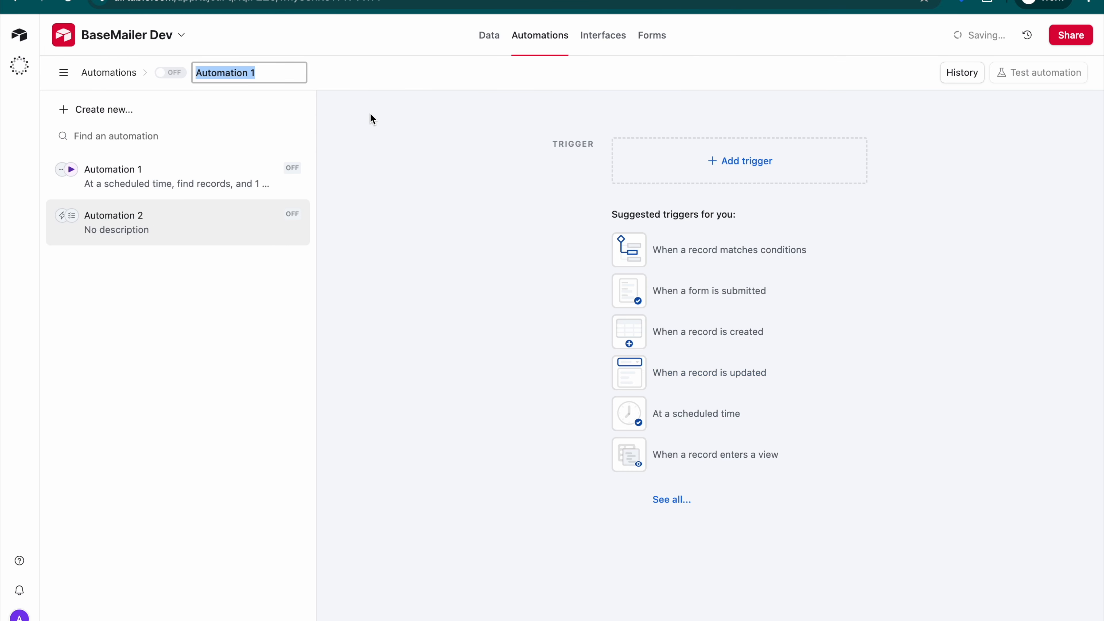
click(759, 170)
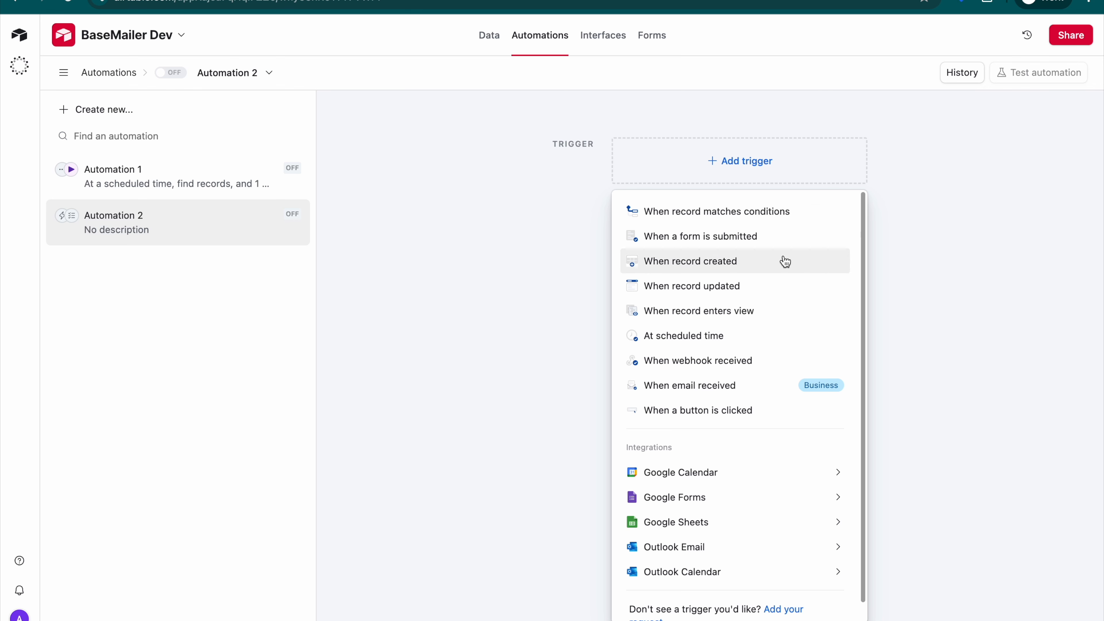
click(759, 314)
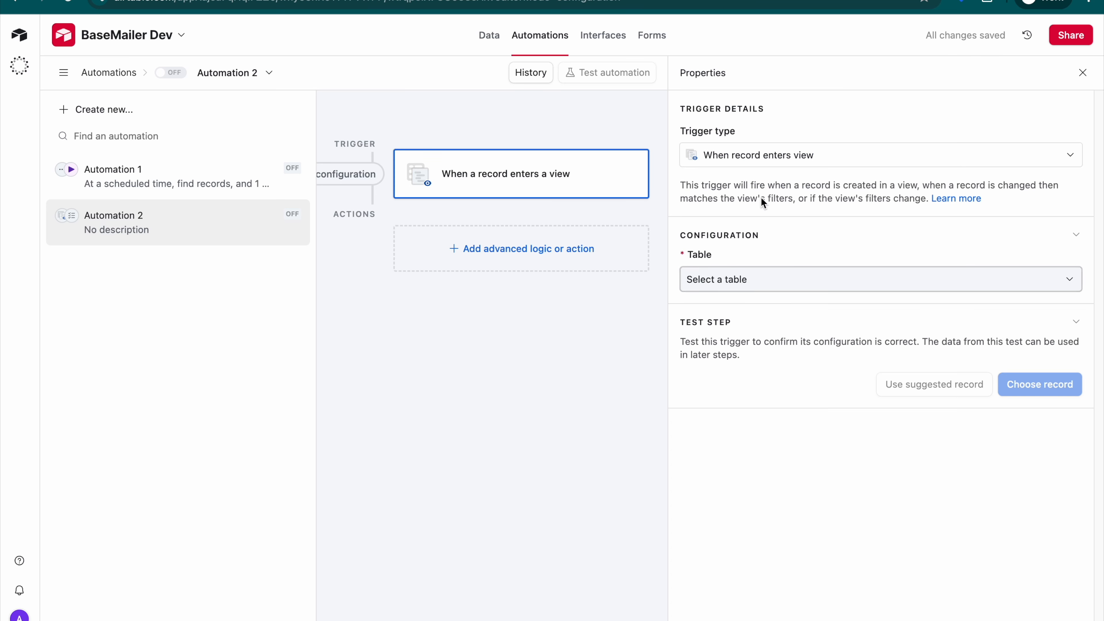
- Configure the trigger to use the Emails table and its Active Users view
click(760, 276)
click(730, 382)
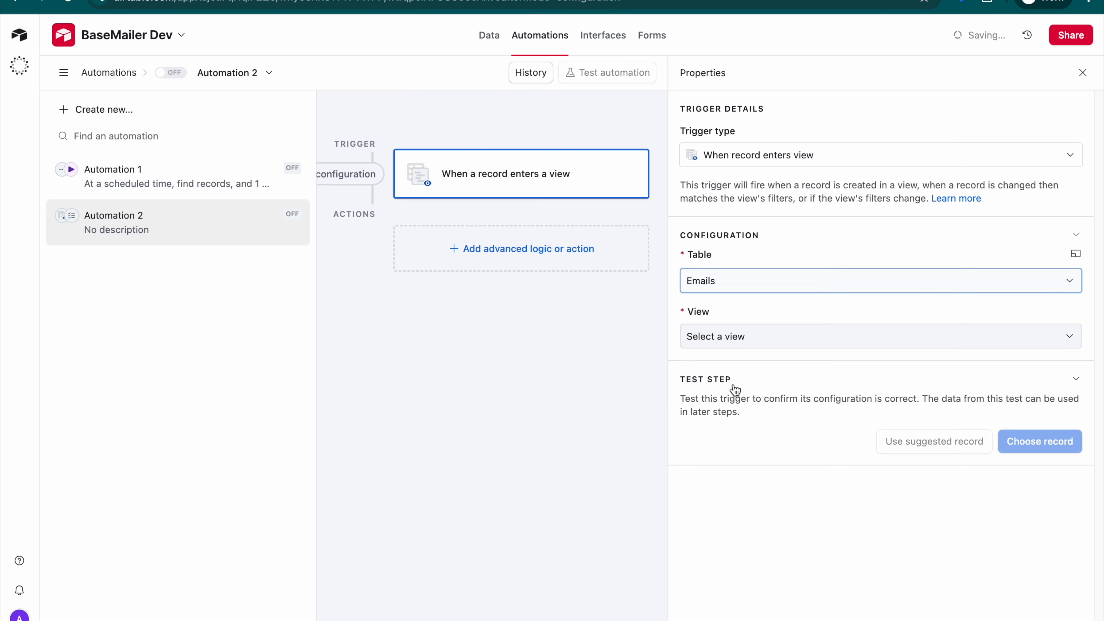
click(730, 338)
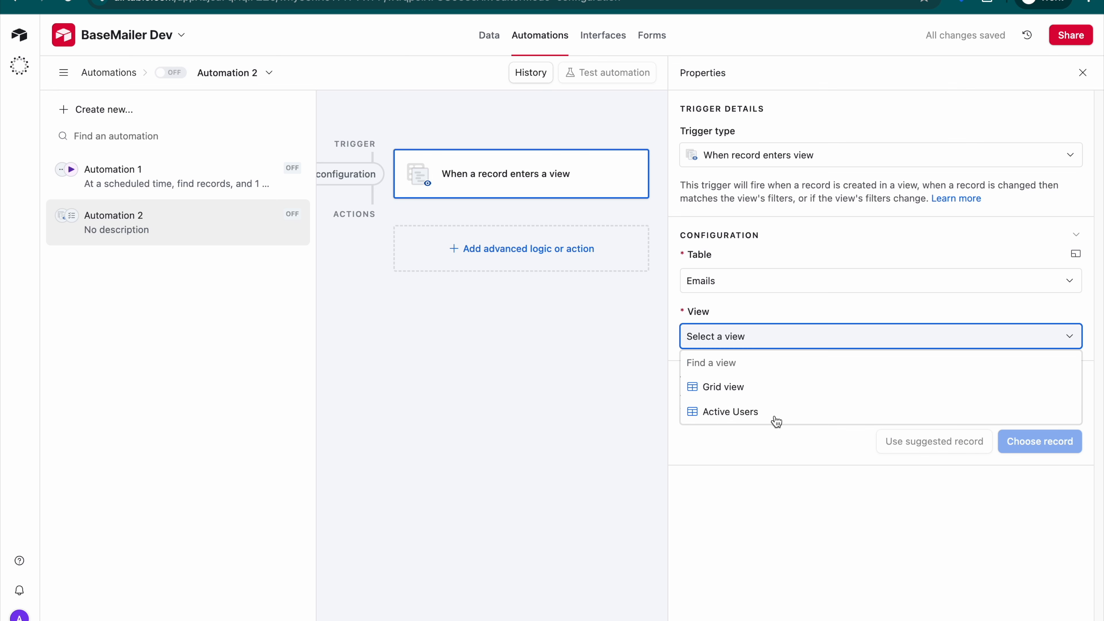
click(747, 413)
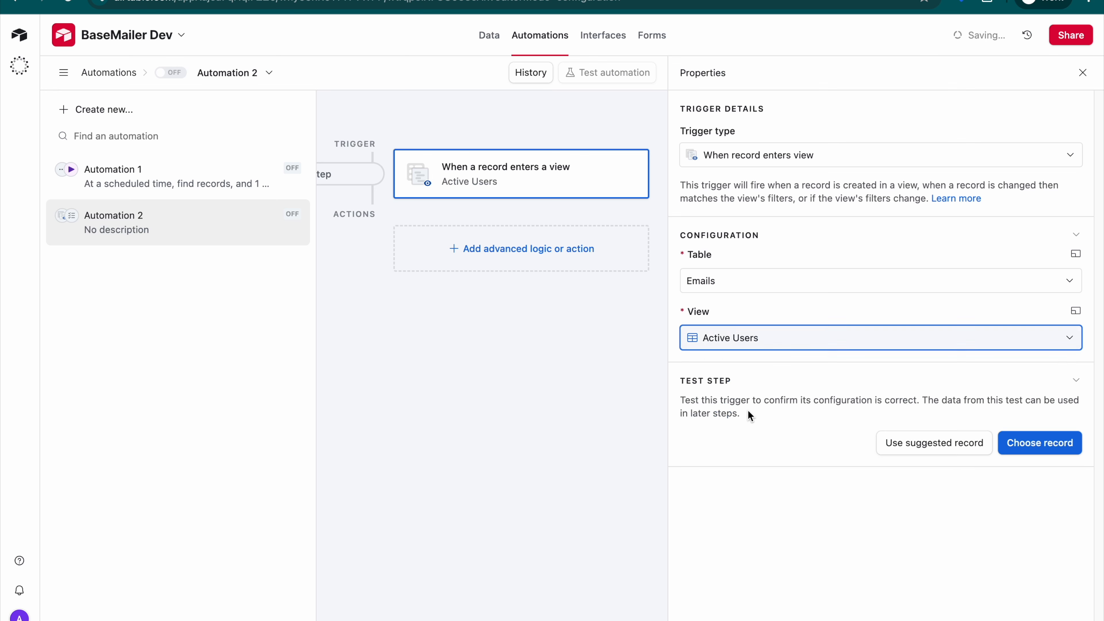
- Test the trigger with a manually chosen record and look over the test results
click(1039, 443)
click(484, 219)
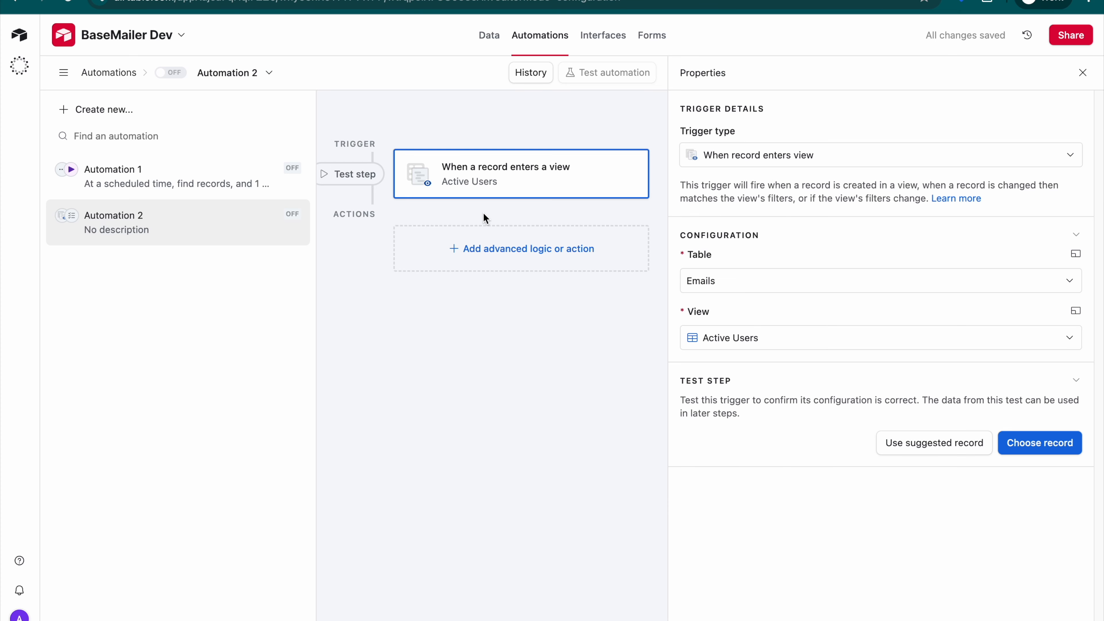
scroll(1030, 466, down, 3)
scroll(1008, 458, up, 3)
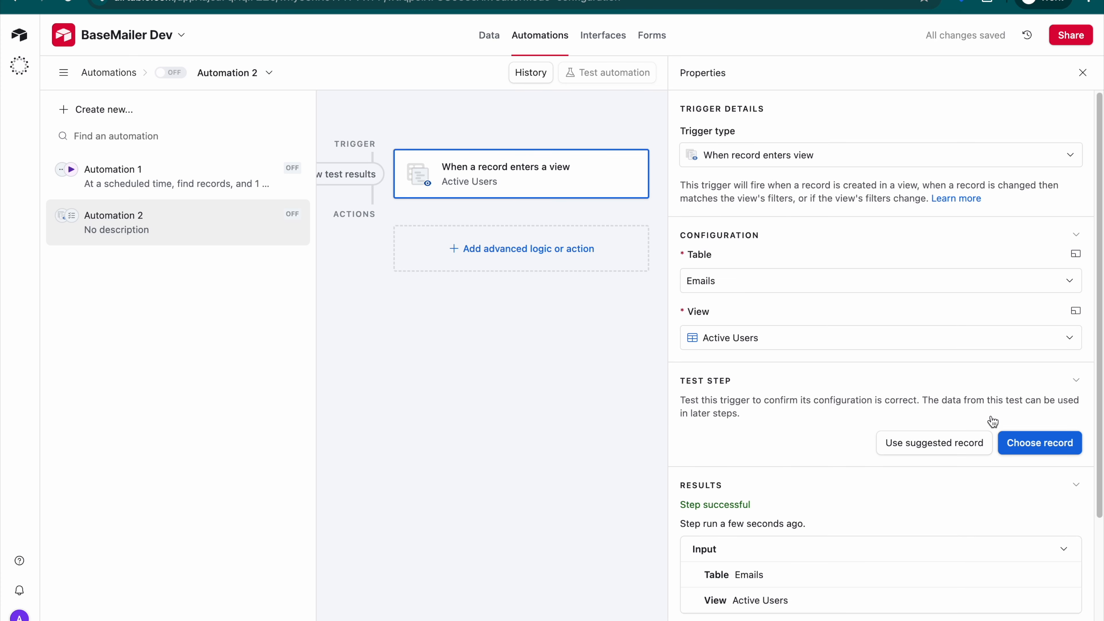
- Add a "Run script" action to the automation after the trigger
click(558, 253)
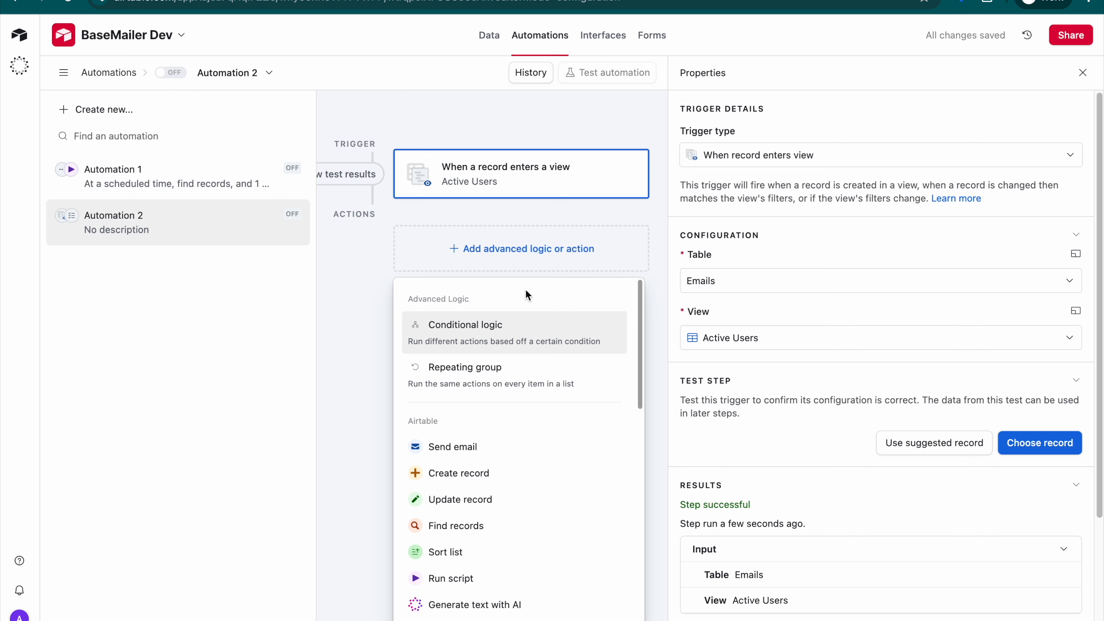
scroll(503, 473, down, 1)
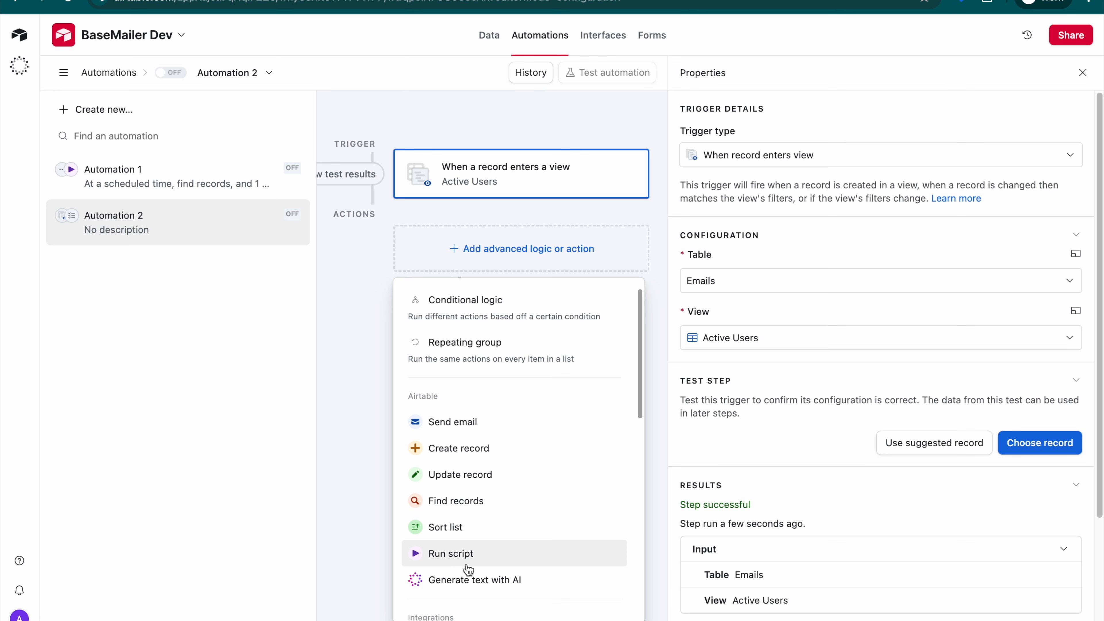
click(489, 560)
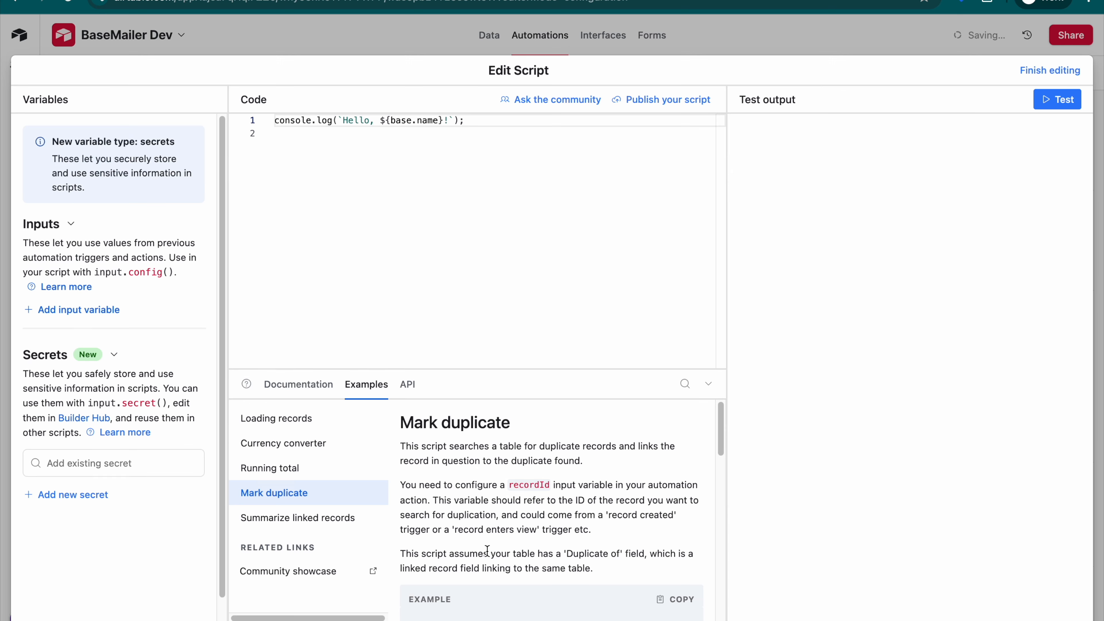
- Replace the default code in the script editor with the copied BaseMailer integration code
click(477, 259)
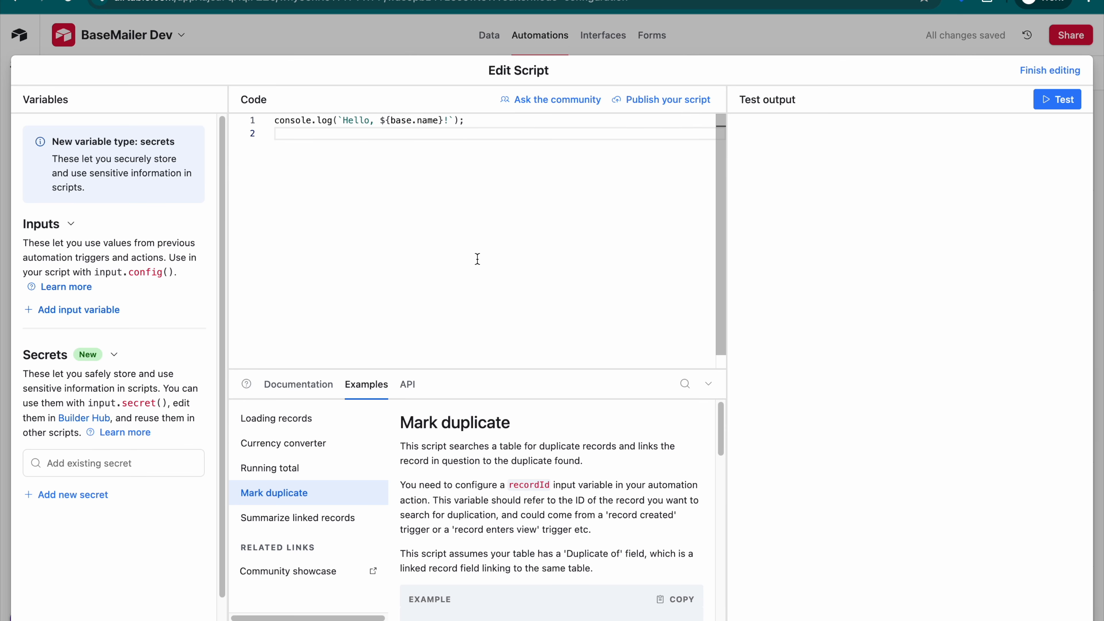
key(super+a)
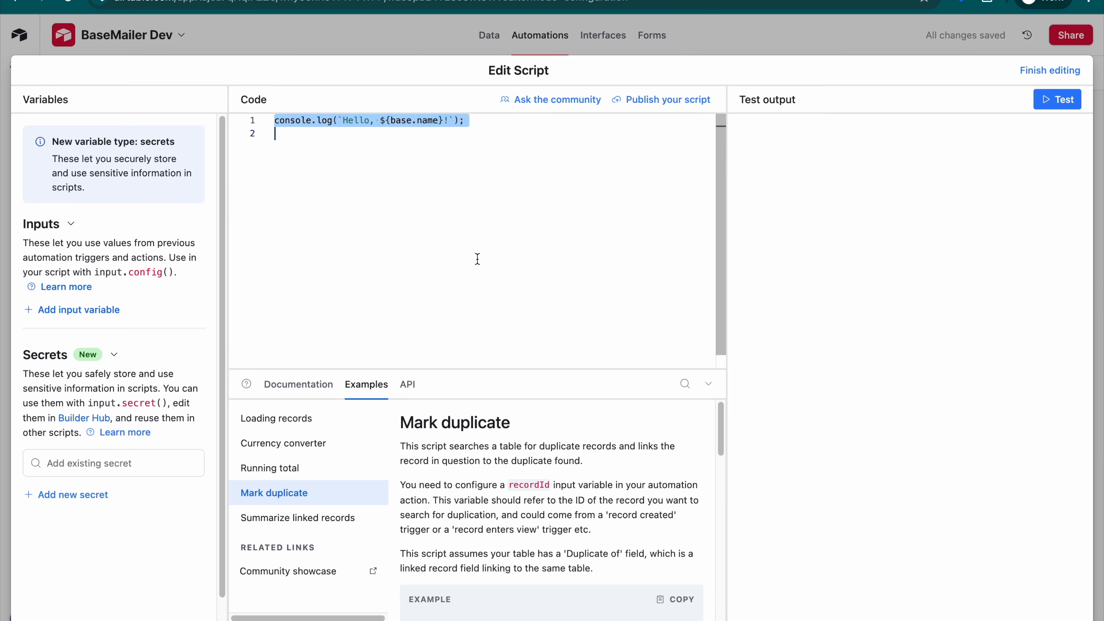
key(BackSpace)
key(super+v)
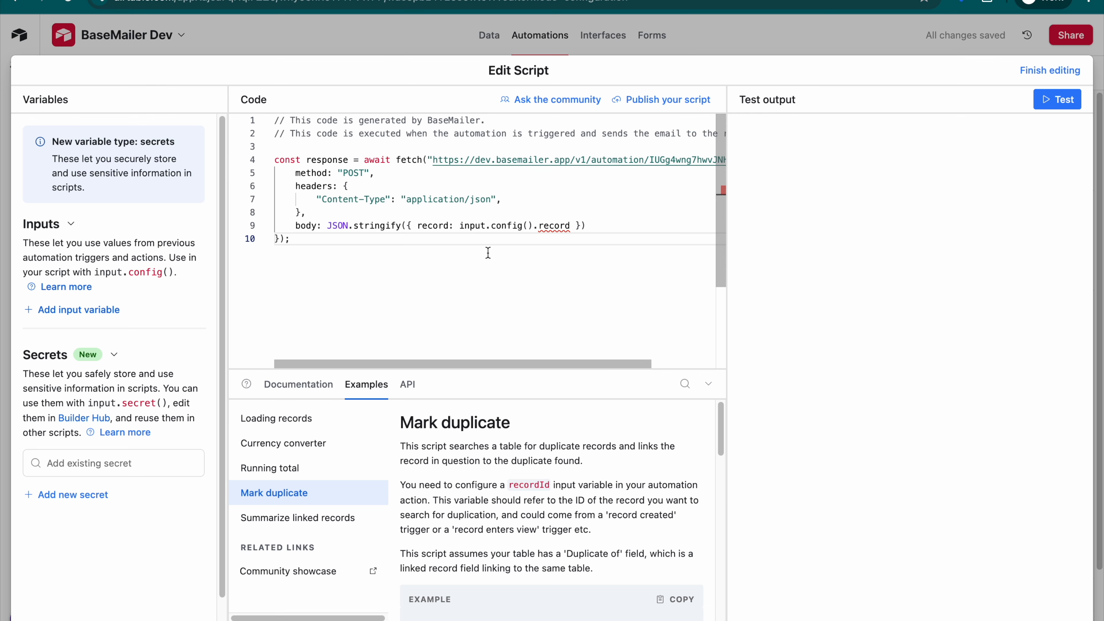
- Add an input variable named "record" to the script
click(77, 310)
text(re)
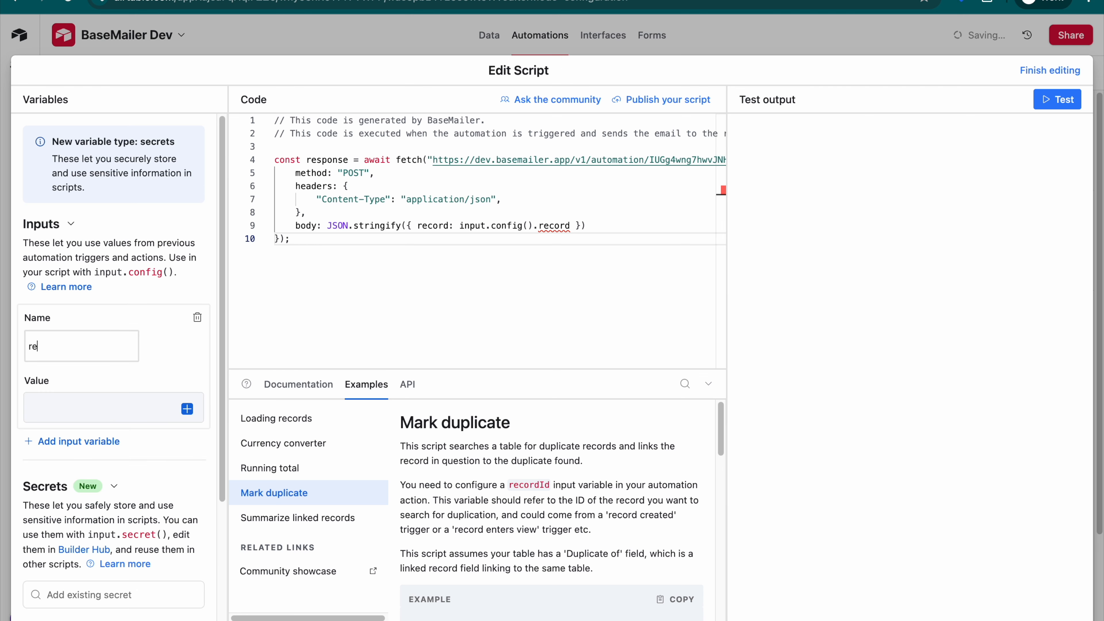
text(cord)
double_click(21, 349)
double_click(48, 347)
click(118, 355)
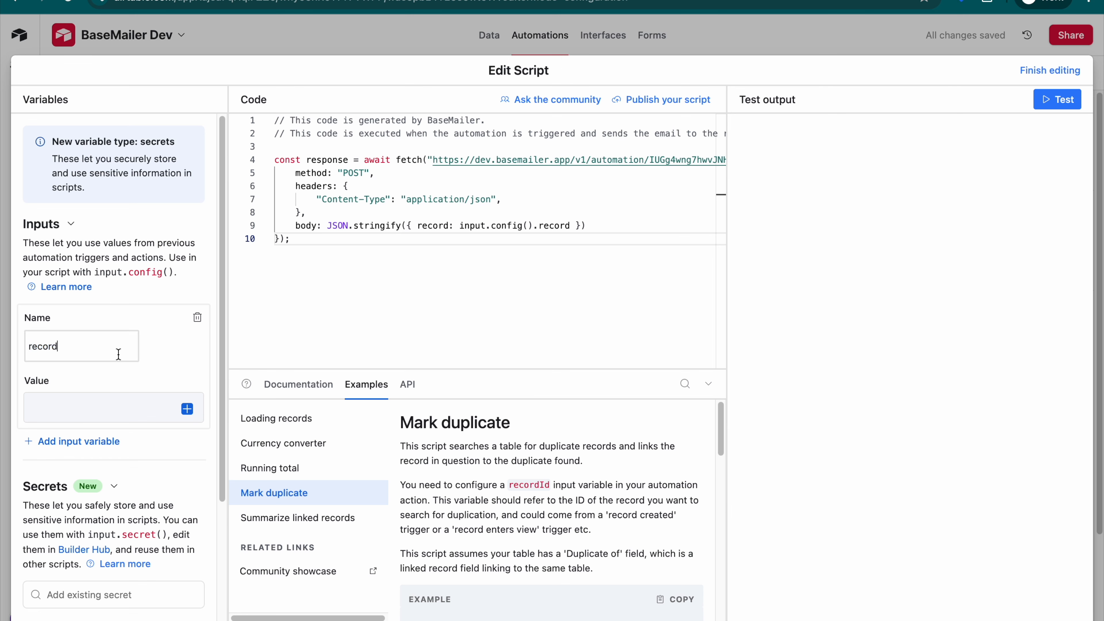
- Set the record variable's value to the Airtable record ID from the view trigger
click(148, 408)
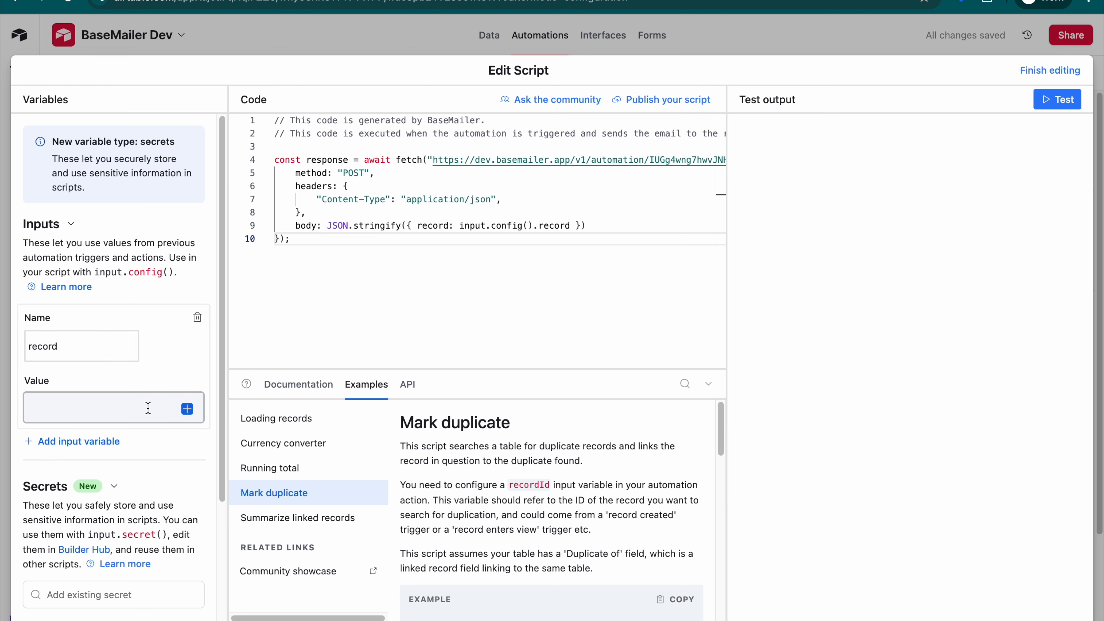
click(187, 409)
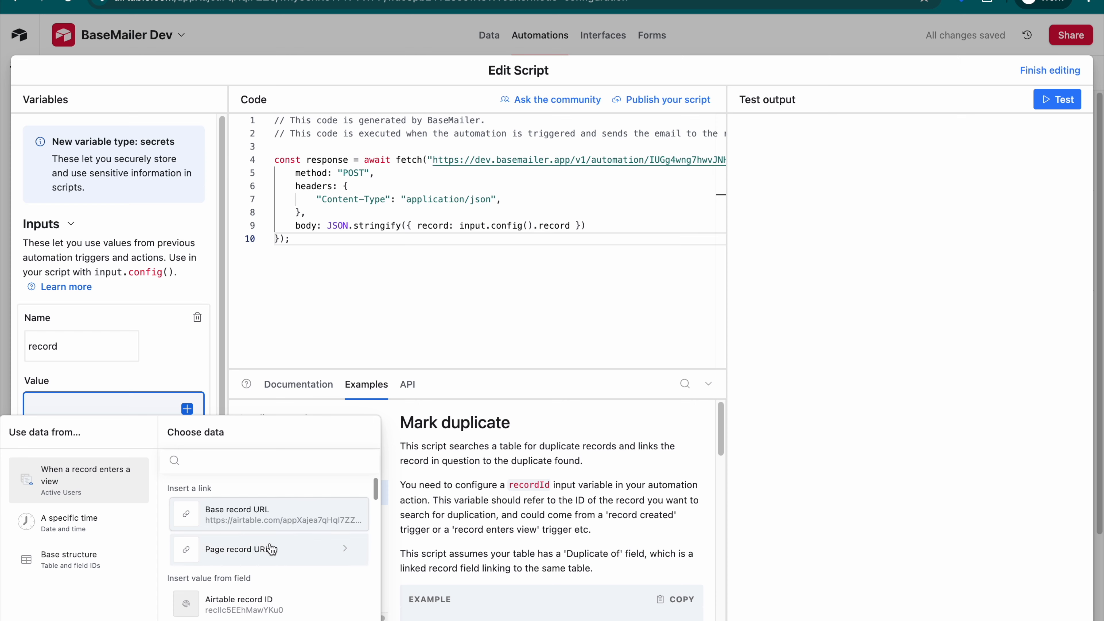
click(252, 606)
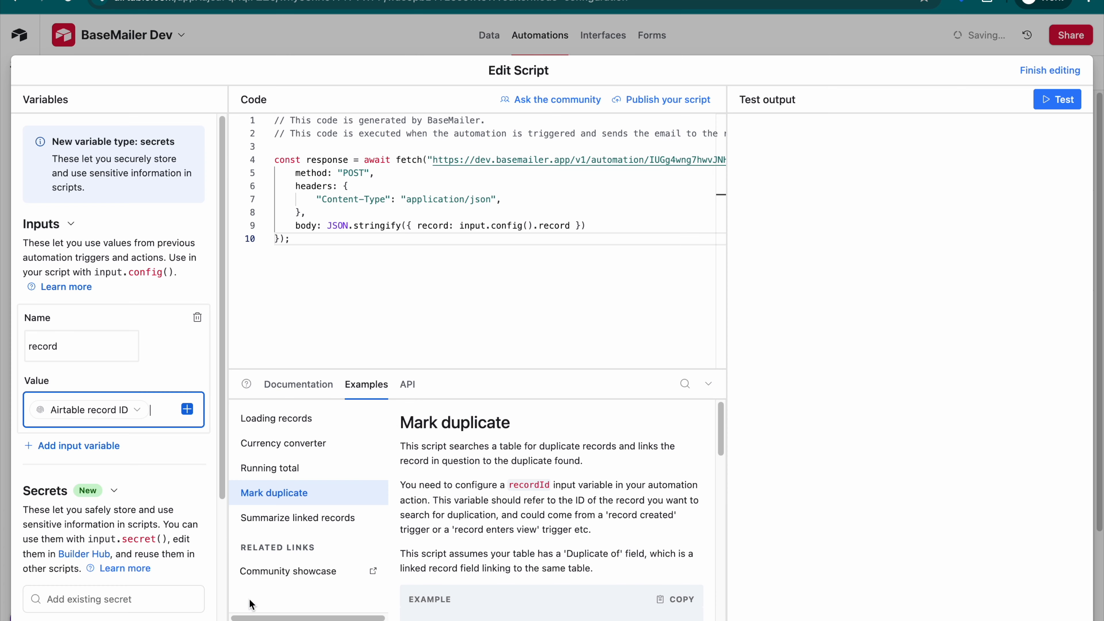
click(172, 359)
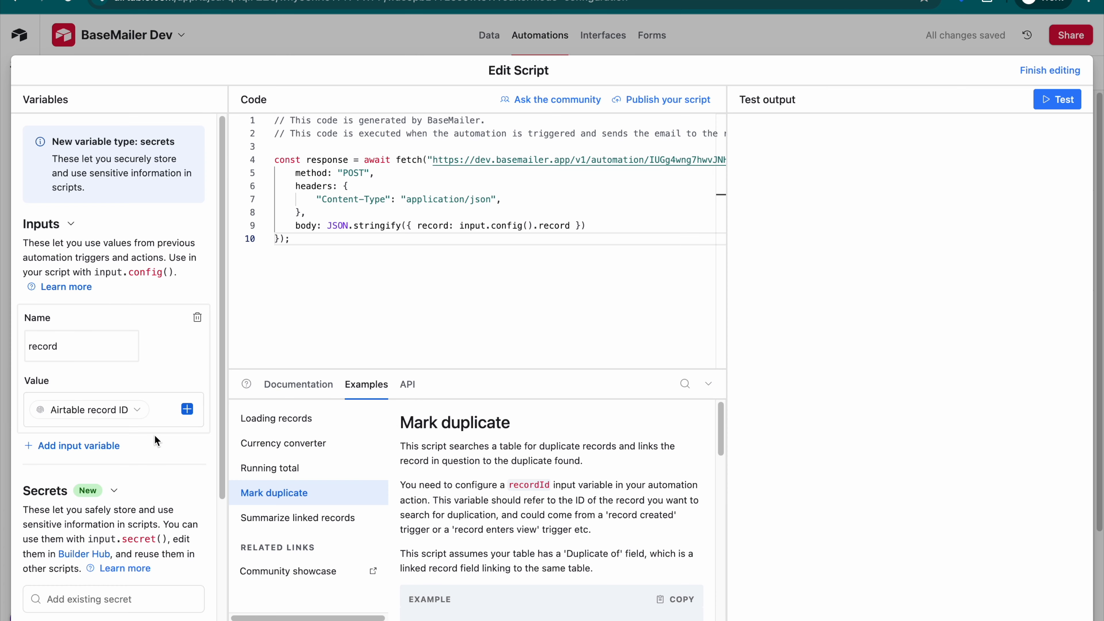
double_click(94, 353)
click(160, 371)
double_click(106, 336)
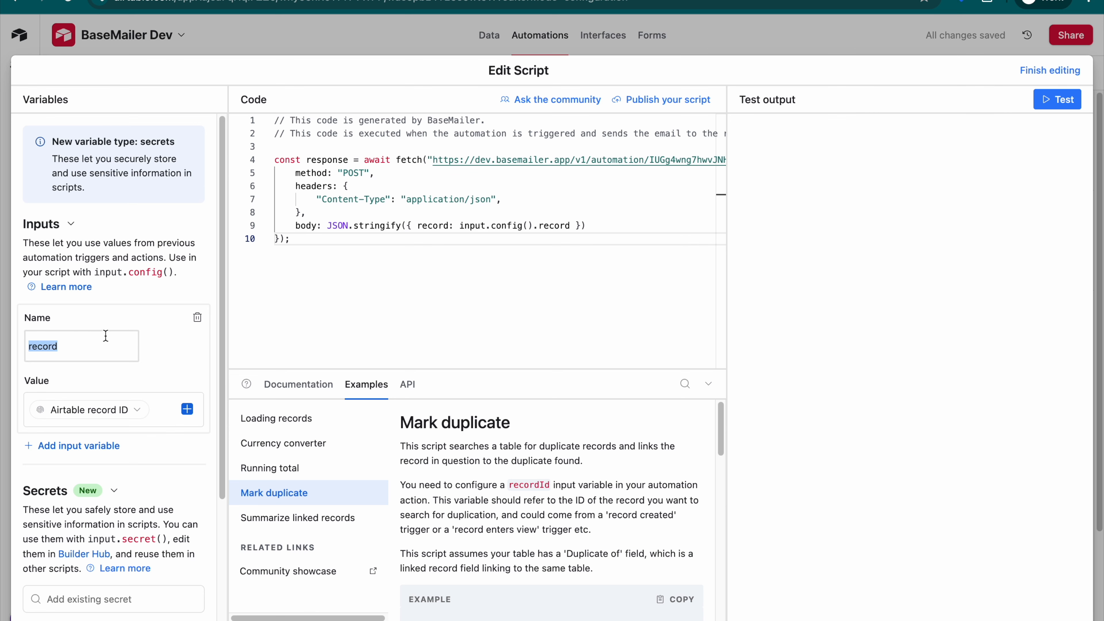
click(116, 352)
double_click(39, 354)
click(100, 354)
click(458, 297)
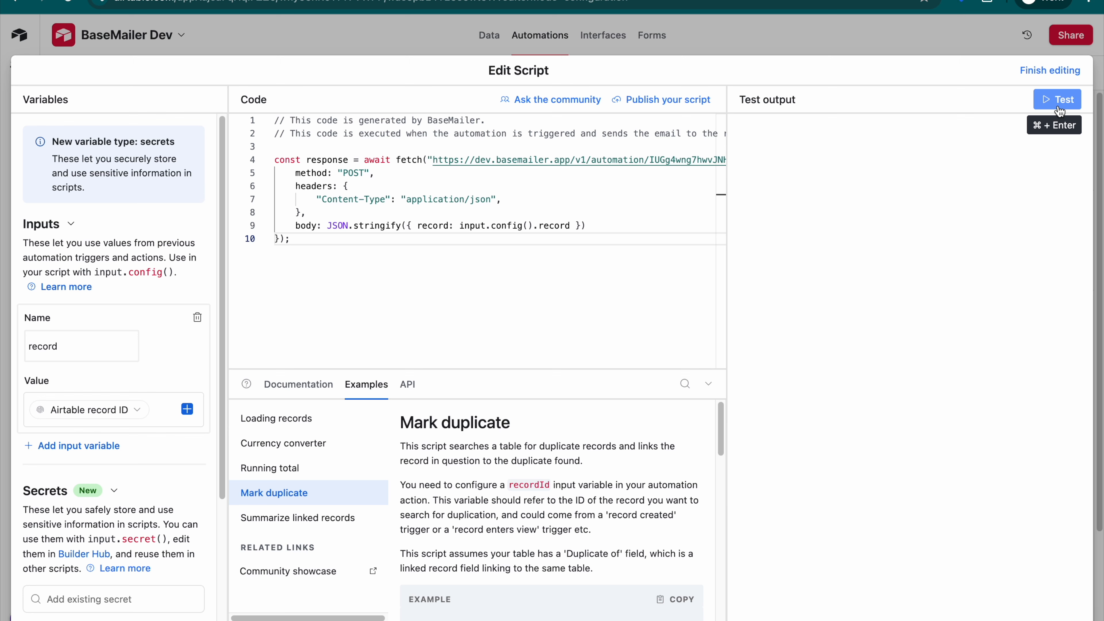
- Finish editing the script and turn on Automation 2
click(1042, 71)
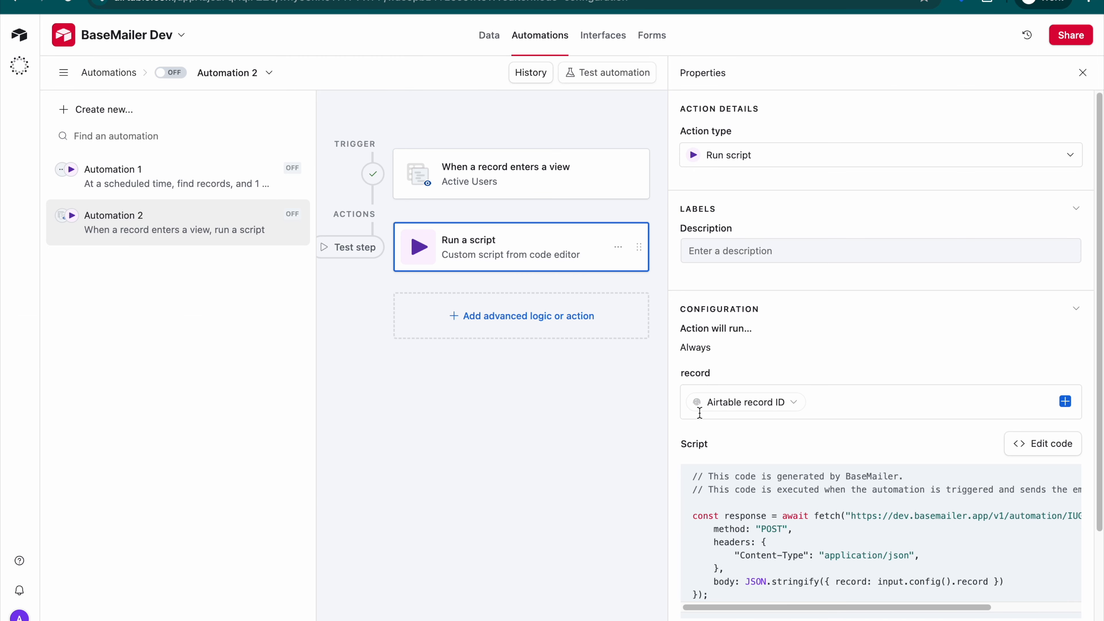
click(171, 74)
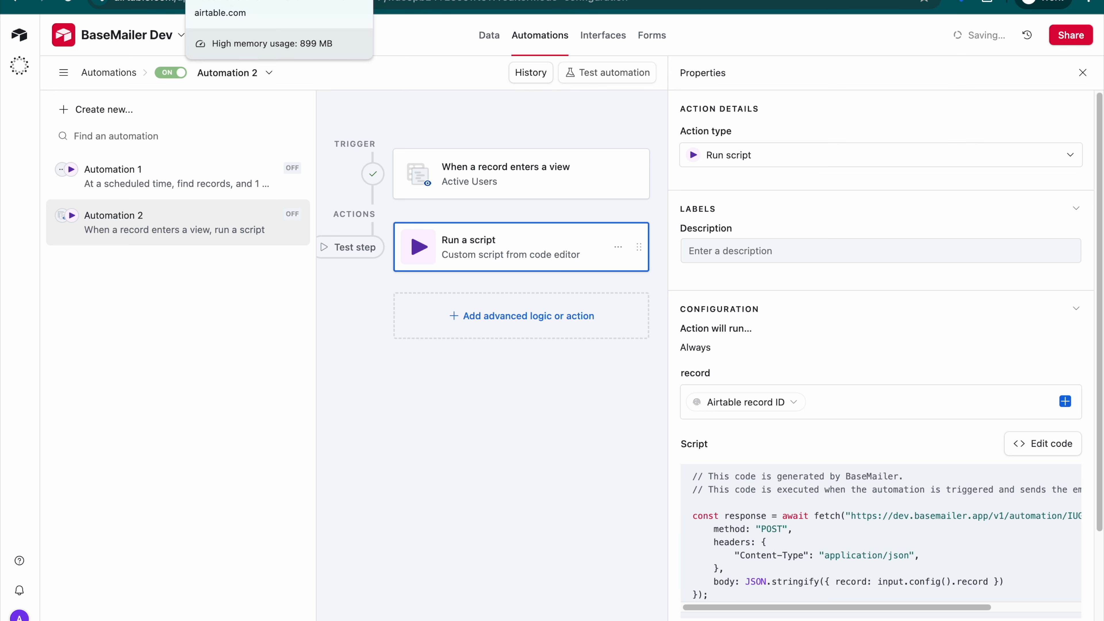
- Return to the Emails table, show its list of views and close the Airtable Integration Code dialog in BaseMailer
click(234, 1)
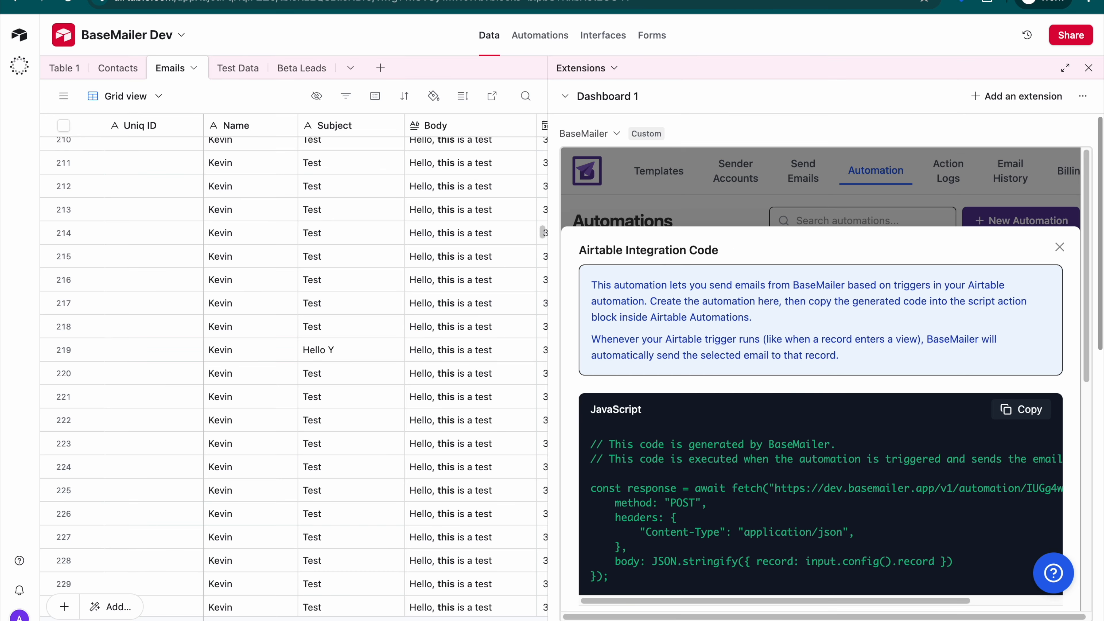
click(68, 98)
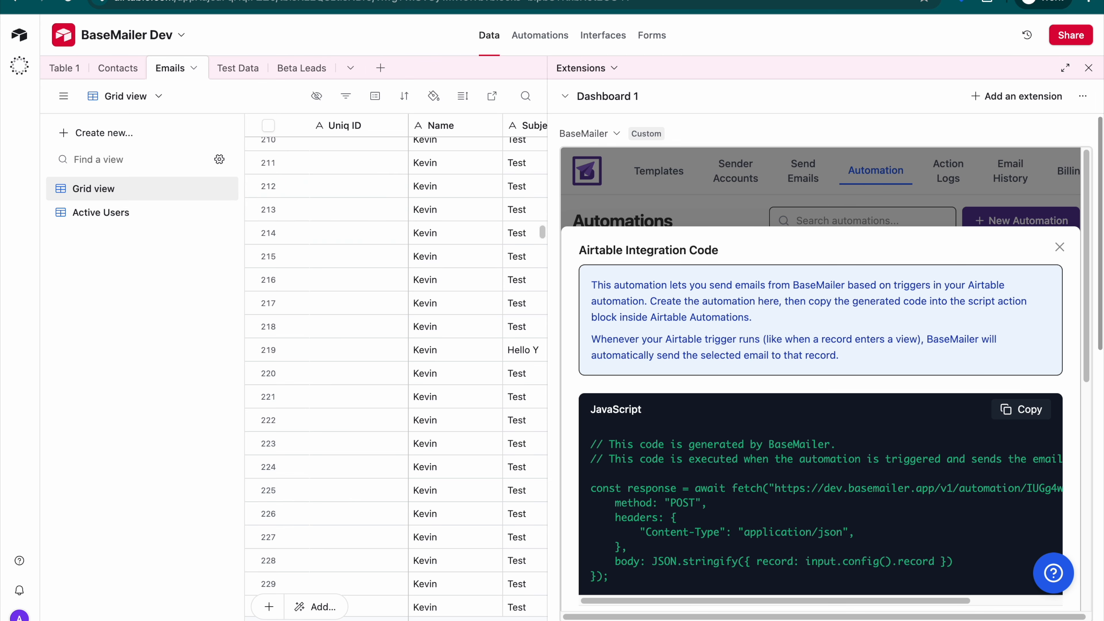
scroll(867, 350, down, 10)
scroll(980, 358, up, 10)
click(1060, 247)
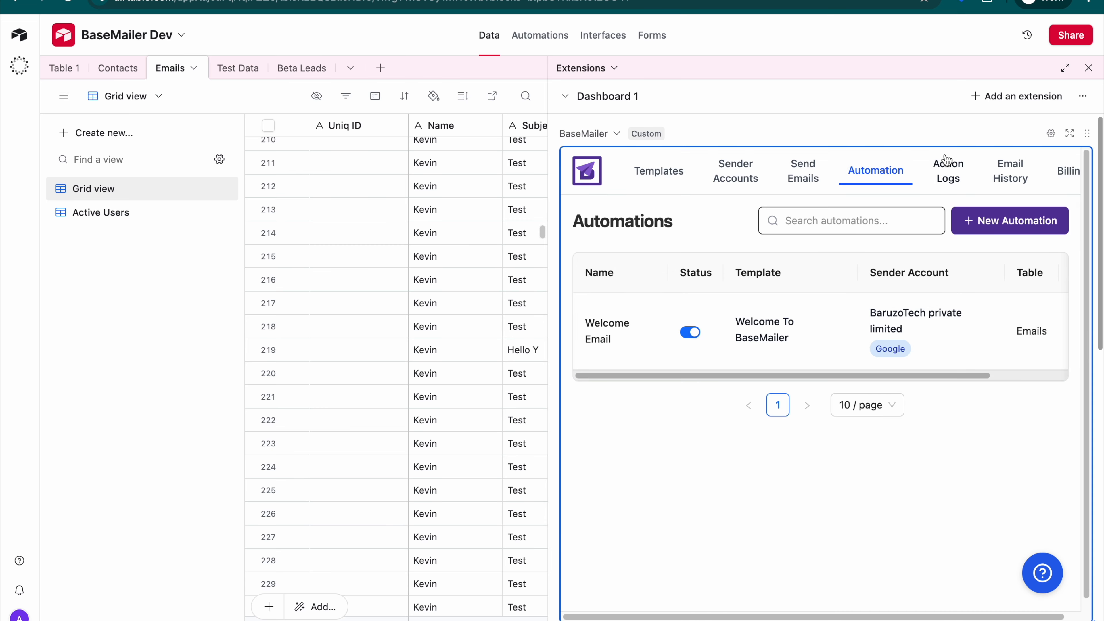
- Open BaseMailer's Action Logs and review the status and trigger of the logged email sending actions
click(948, 169)
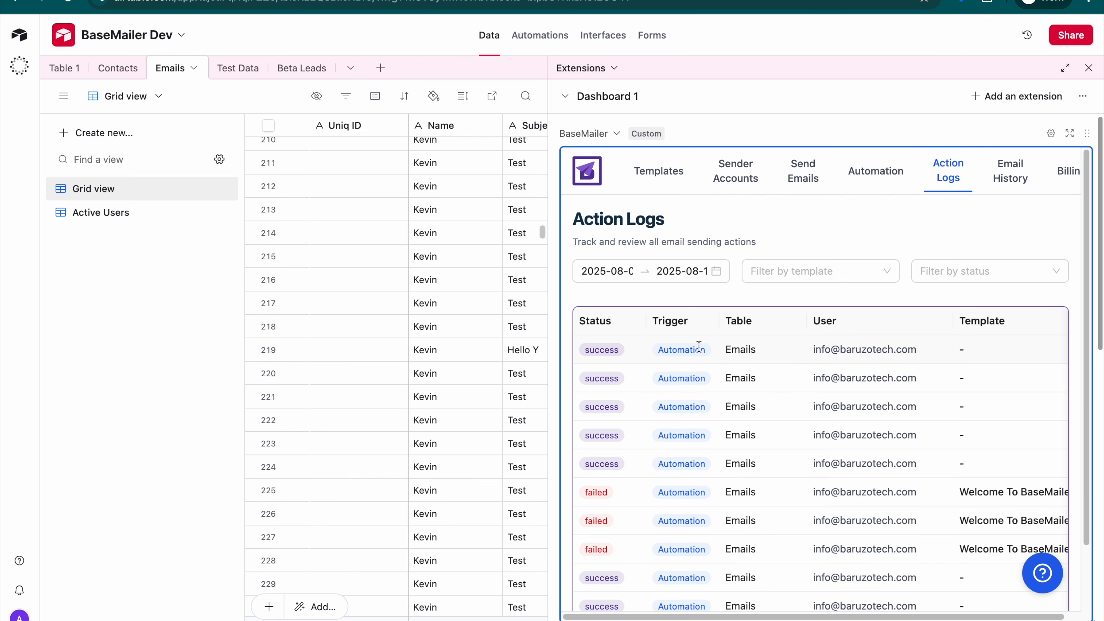
double_click(677, 353)
scroll(696, 385, down, 3)
scroll(952, 435, up, 3)
- Open the Email History and examine the trigger, open status, click status, sender and recipient of the sent emails
click(1011, 171)
scroll(892, 330, down, 15)
scroll(911, 409, right, 5)
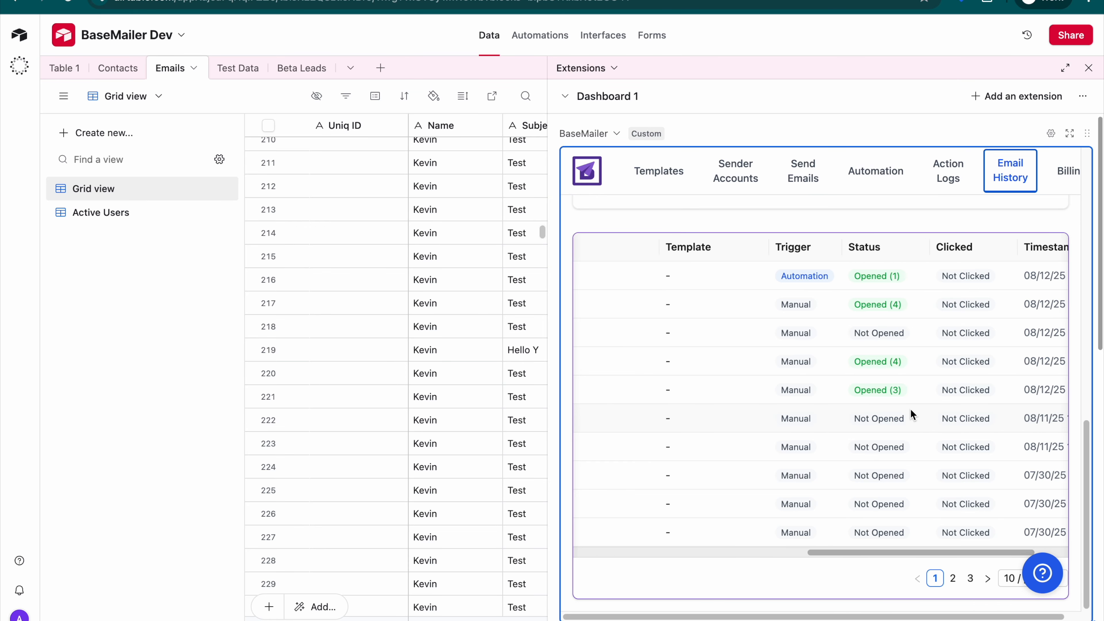
scroll(910, 409, right, 3)
double_click(735, 277)
scroll(862, 368, left, 10)
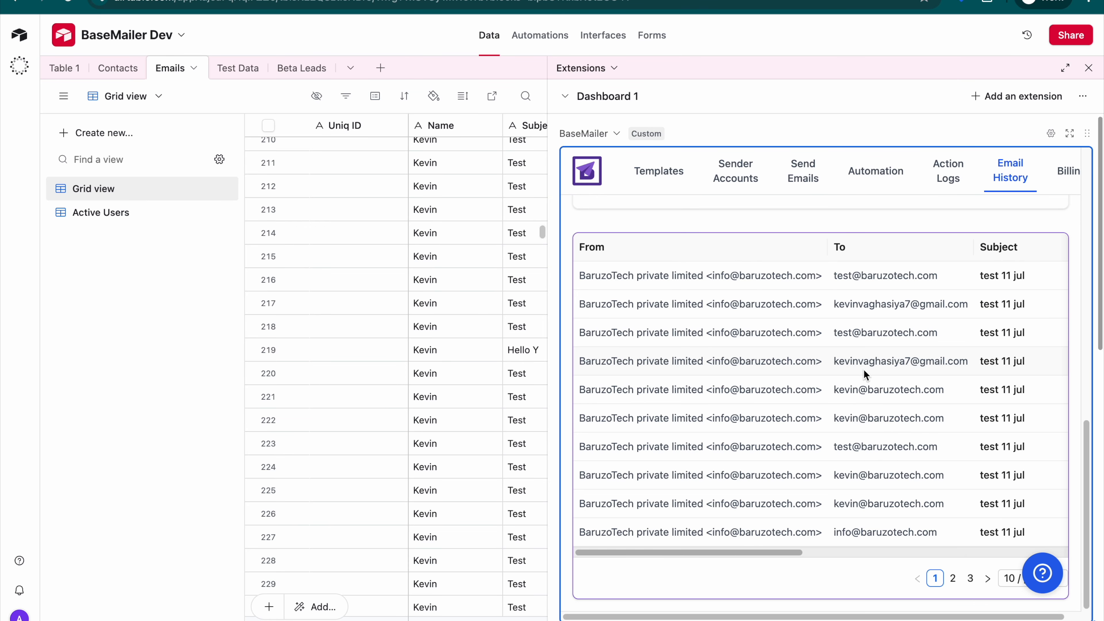